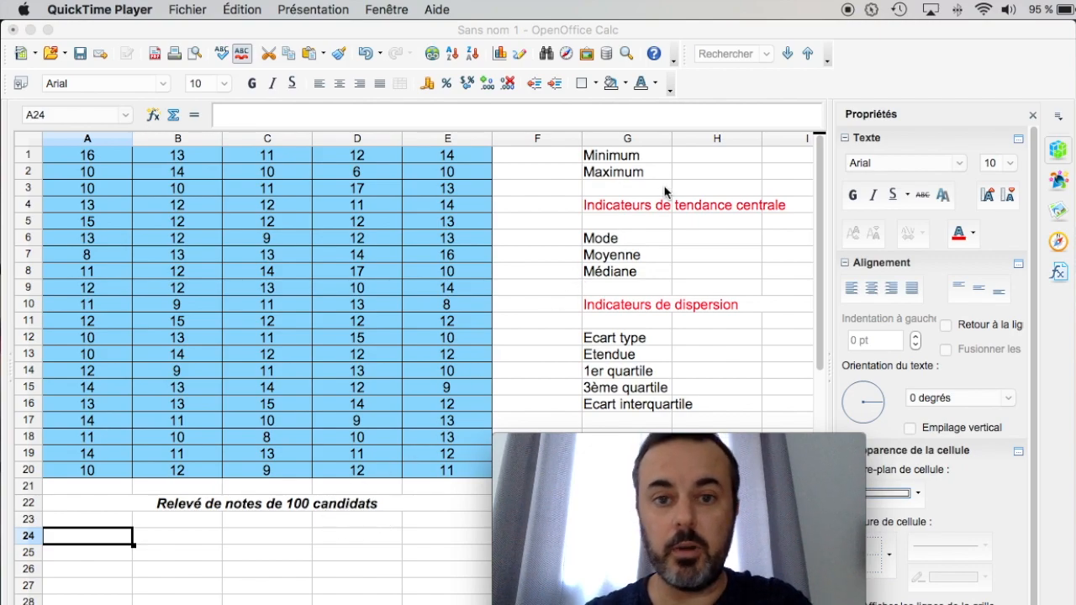
Step: Begin a MIN formula in cell H1, beside the Minimum label
left_click(685, 160)
double_click(685, 159)
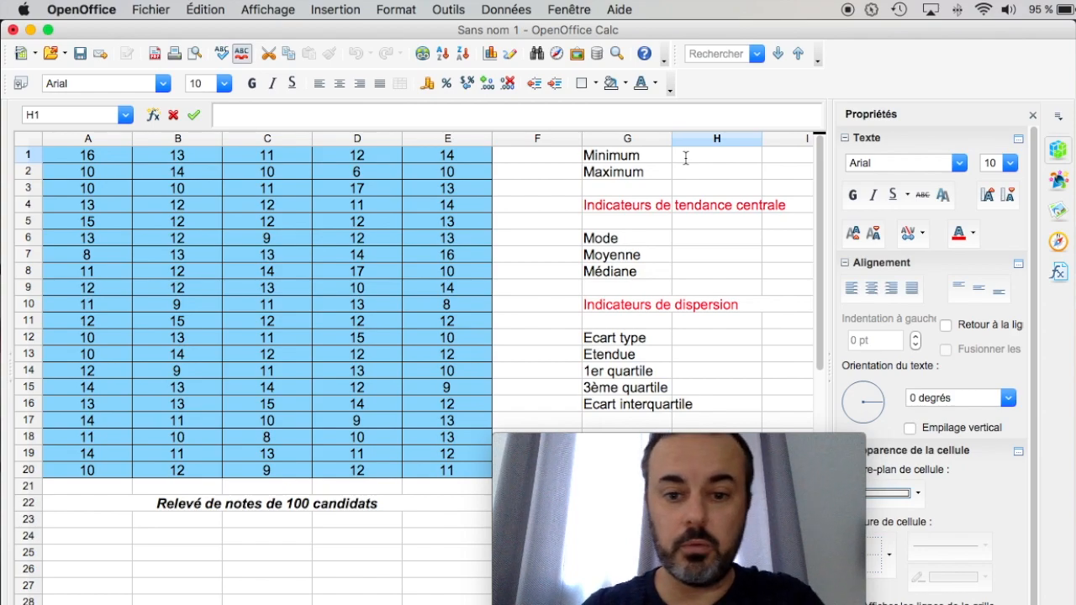
type("=")
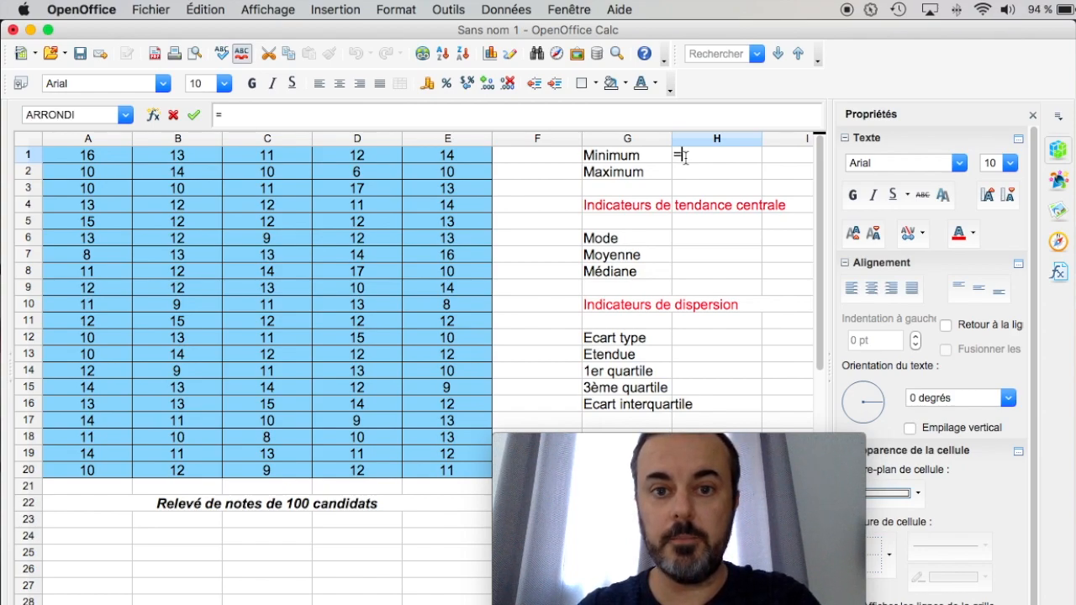
type("min")
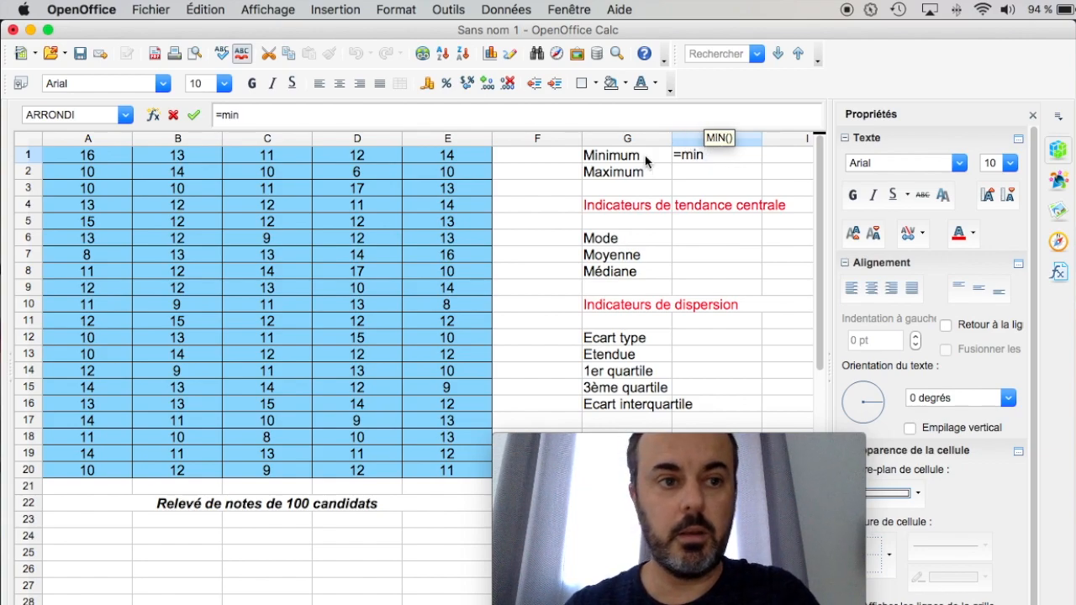
left_click(125, 115)
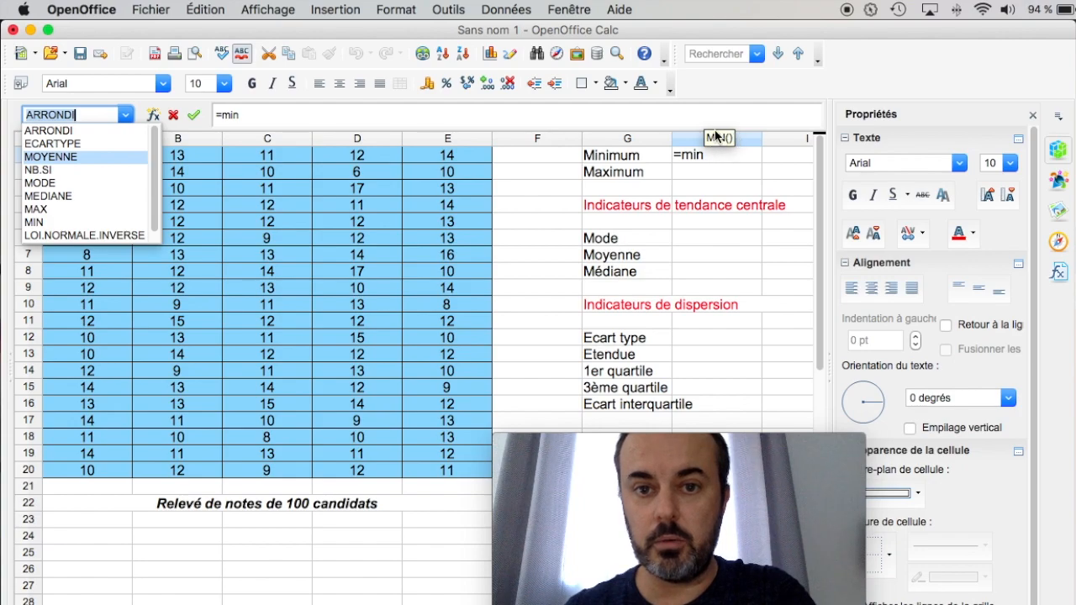
key("Return")
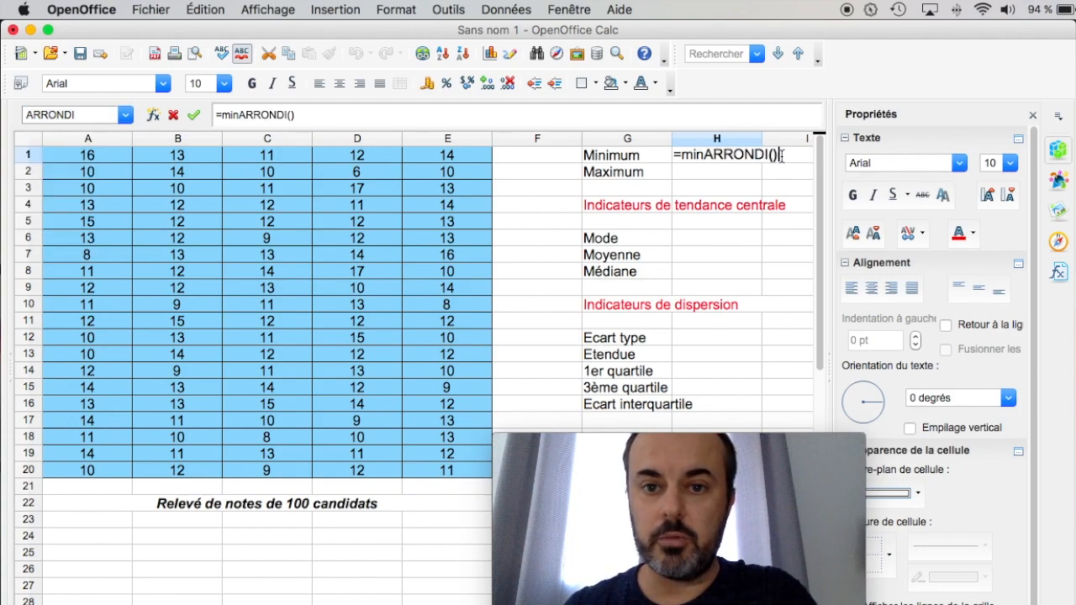
left_click(781, 154)
key("BackSpace")
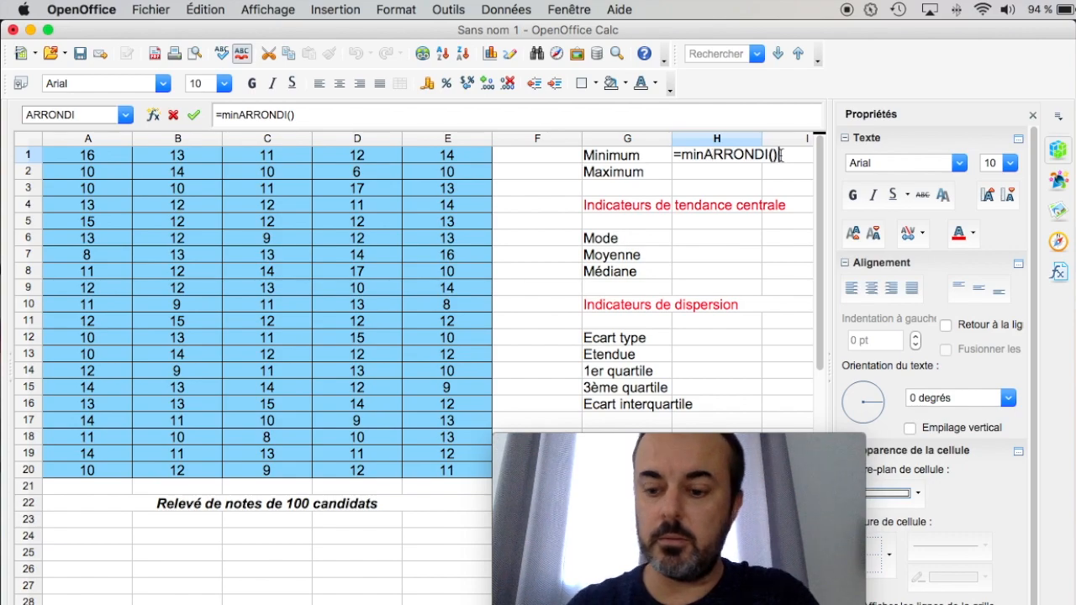
key("BackSpace")
key("BackSpace")
key("BackSpace")
key("BackSpace")
key("BackSpace")
key("BackSpace")
key("BackSpace")
key("BackSpace")
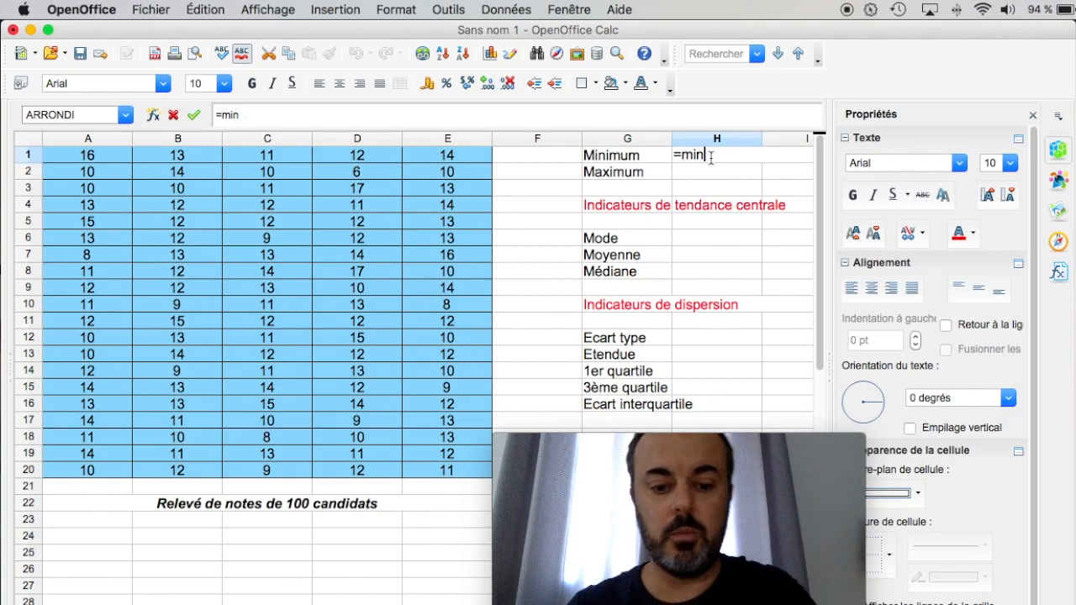
Step: Complete the MIN formula in H1 with the grade range A1:E20 as its argument
type("(")
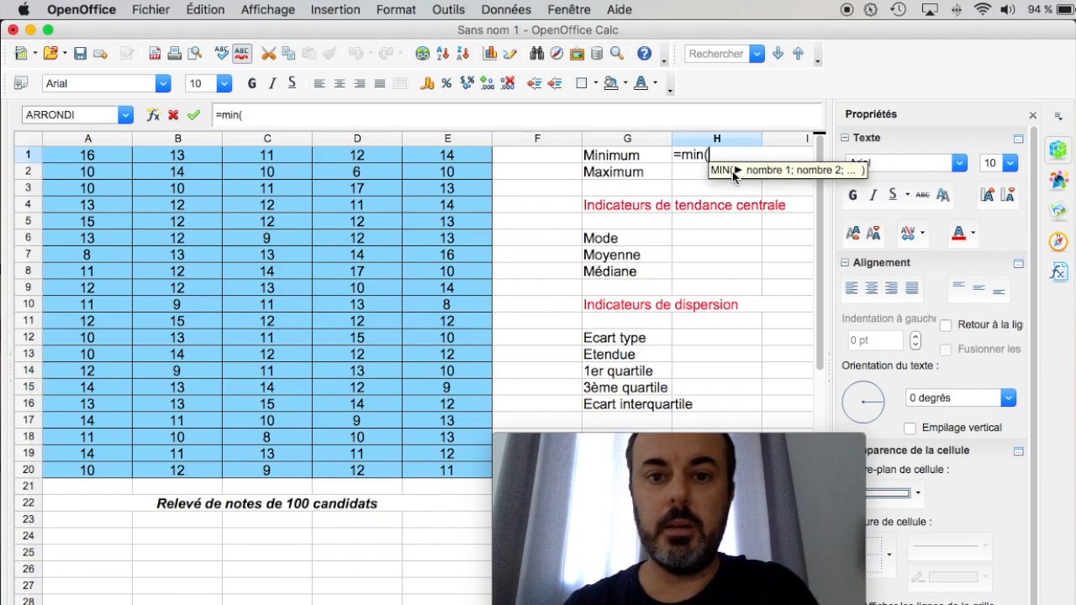
left_click_drag(91, 155, 463, 469)
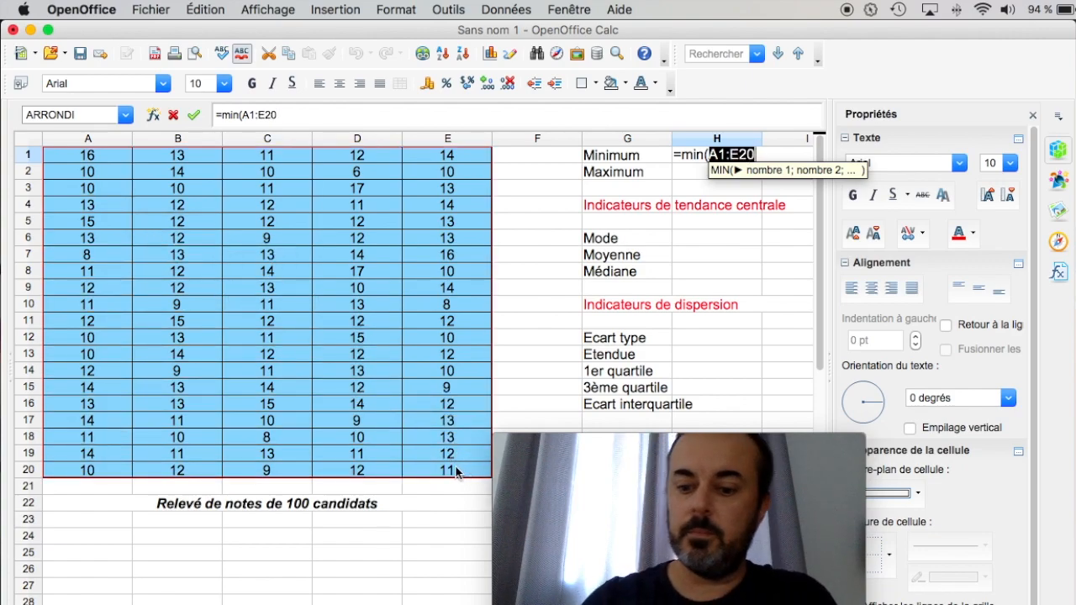
type(")")
key("Return")
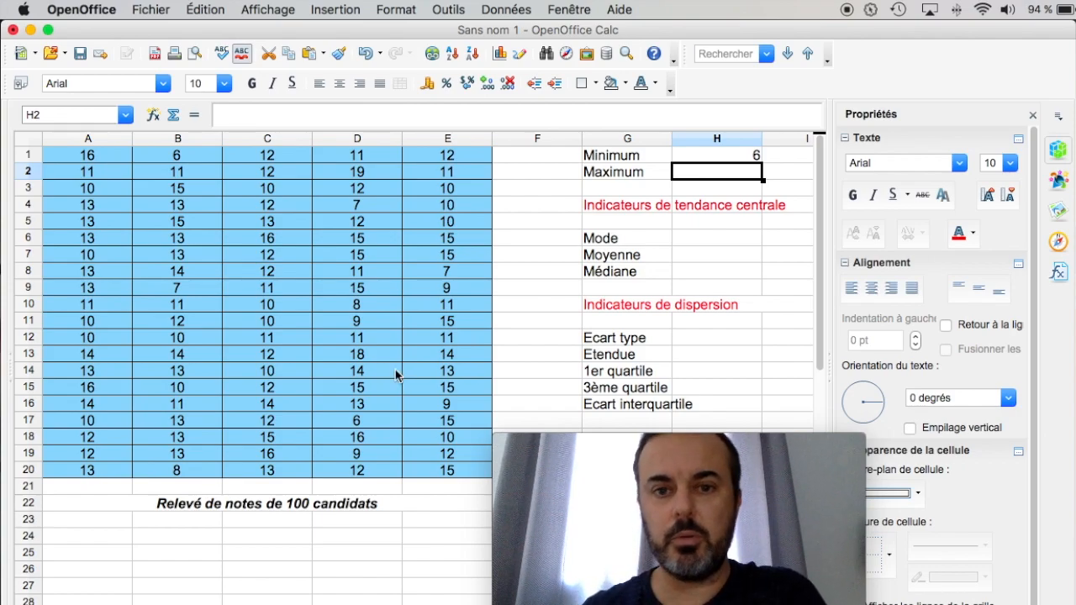
Step: Calculate the maximum grade in cell H2 with the formula =MAX(A1:E20)
double_click(700, 175)
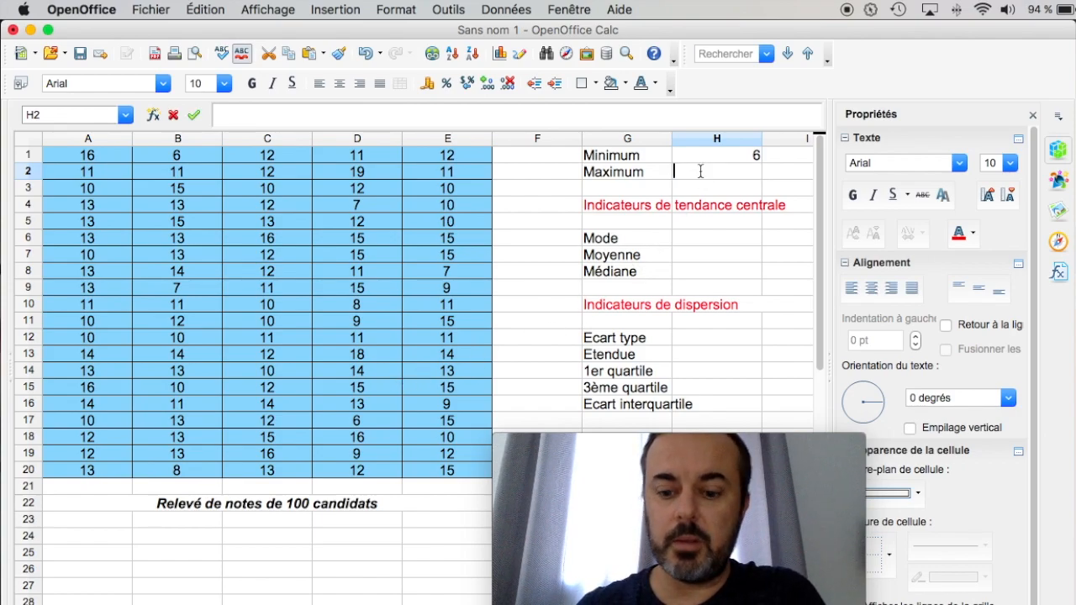
type("=")
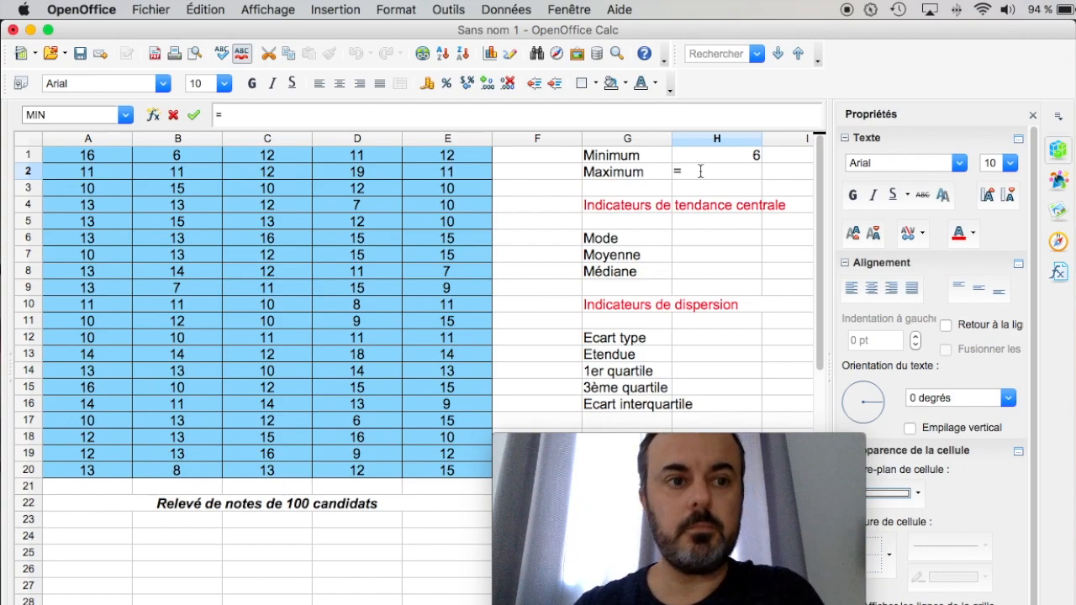
left_click(124, 118)
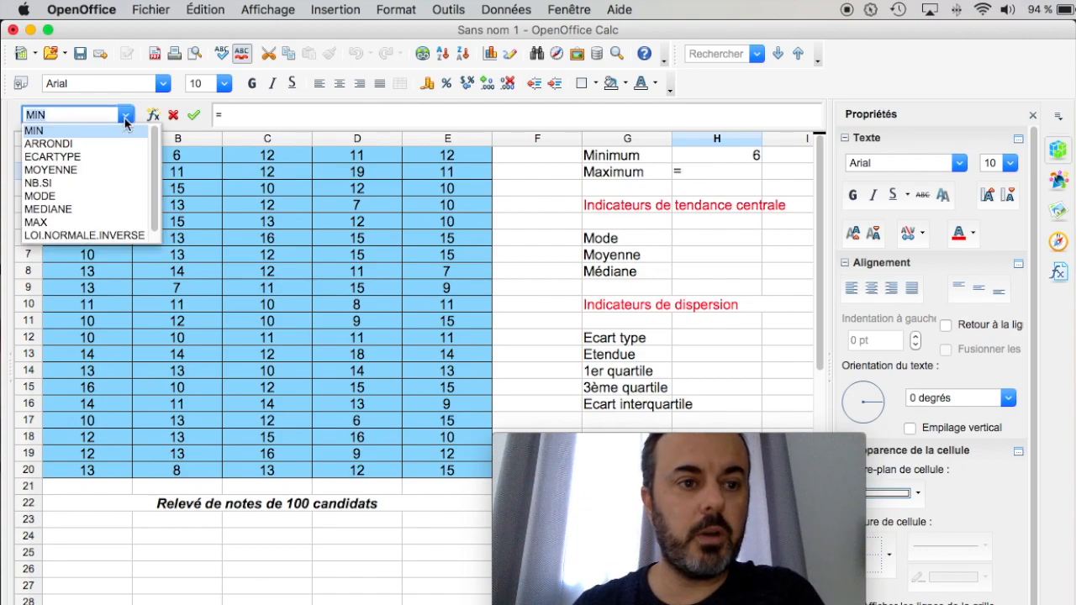
left_click(49, 219)
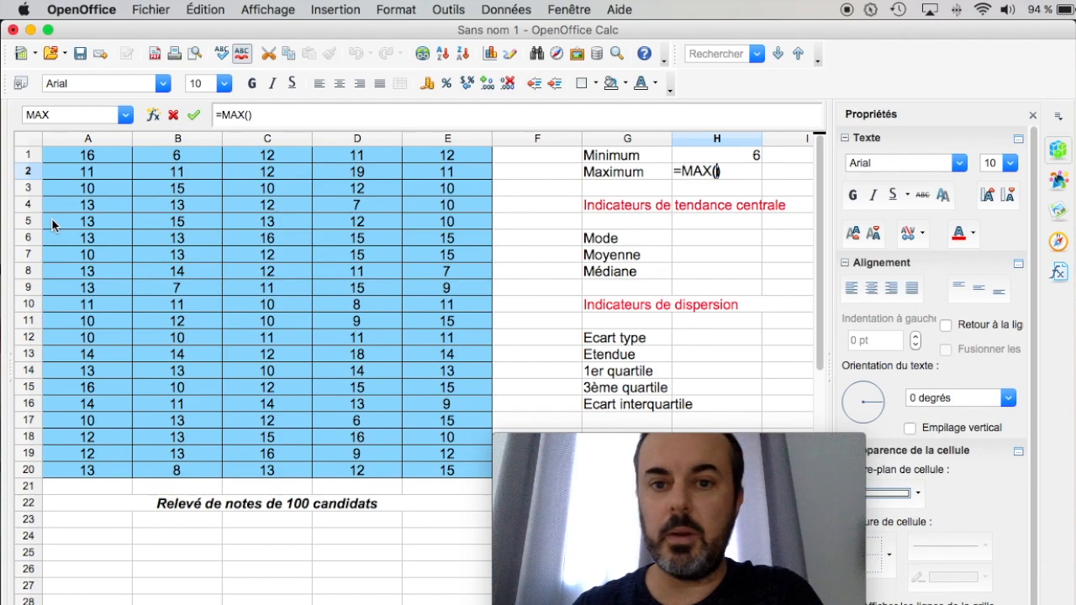
left_click_drag(78, 160, 443, 469)
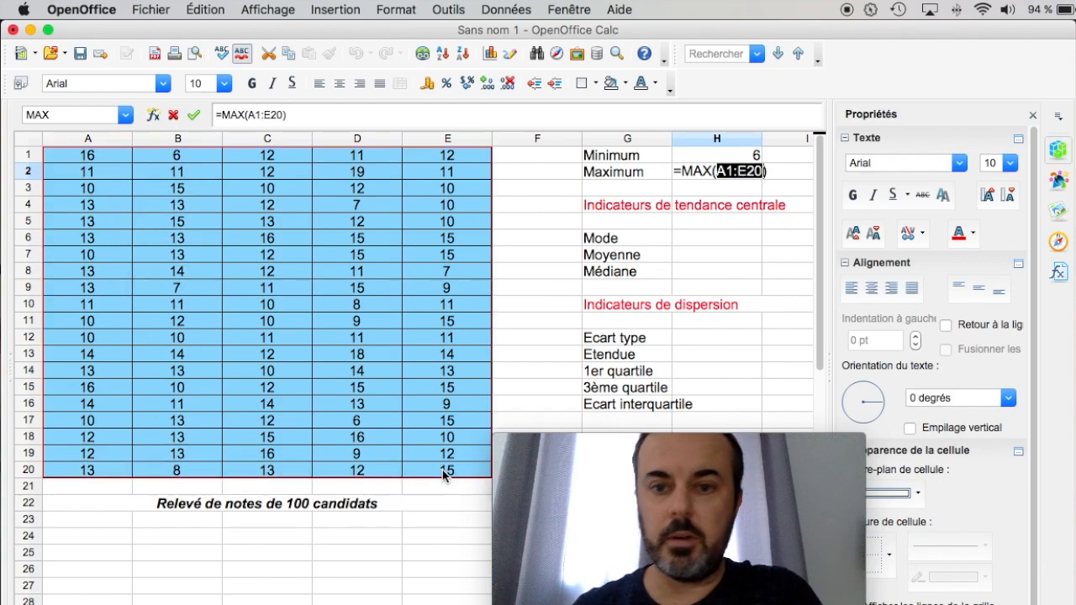
key("Return")
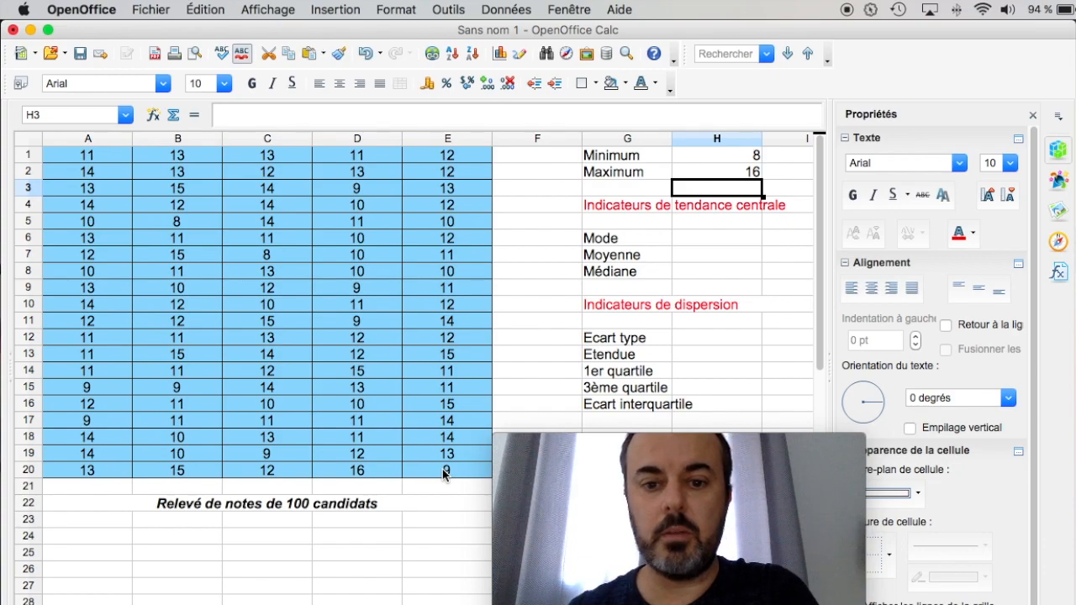
Step: Calculate the mode of the grades in cell H6 with the formula =MODE(A1:E20)
double_click(687, 239)
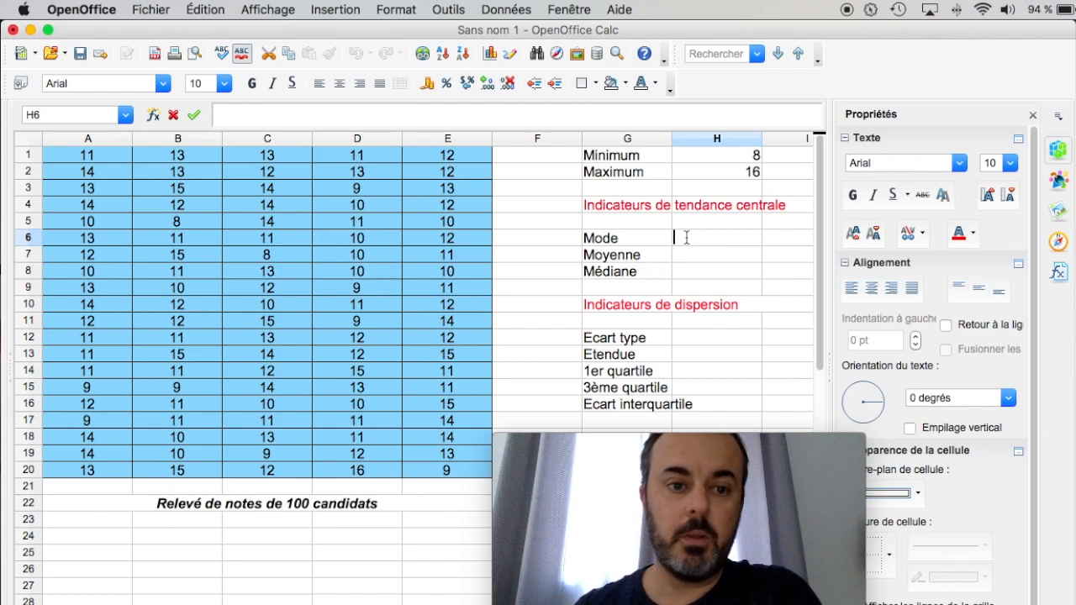
type("=")
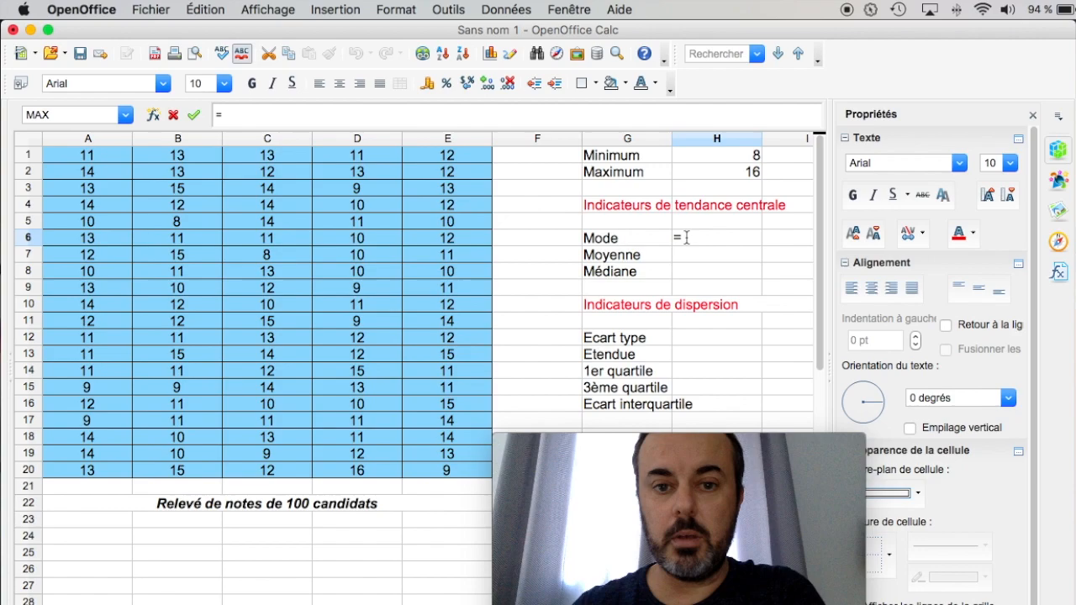
type("mo")
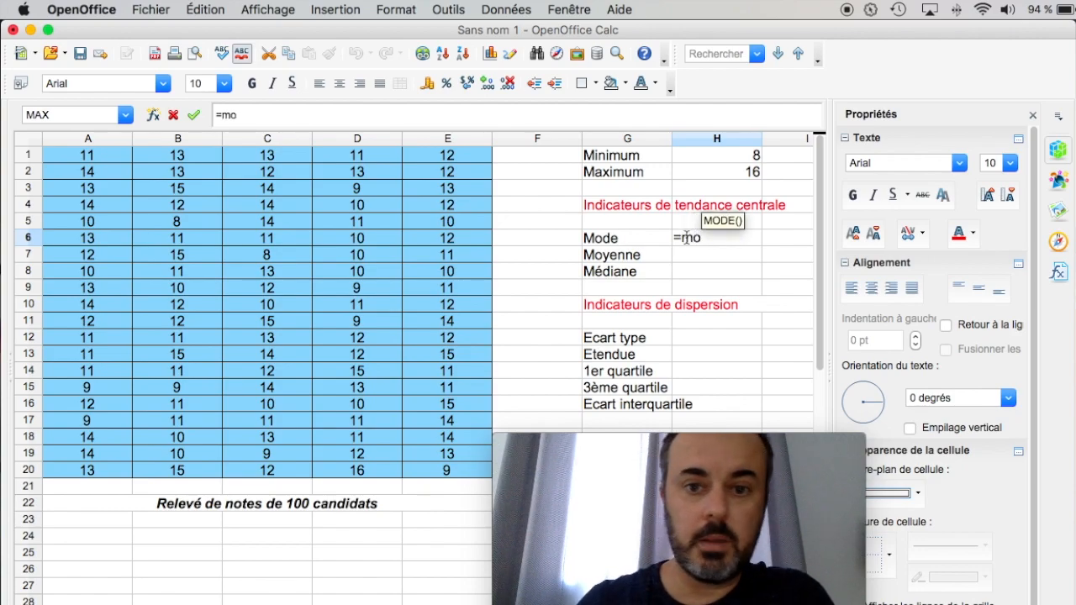
key("Return")
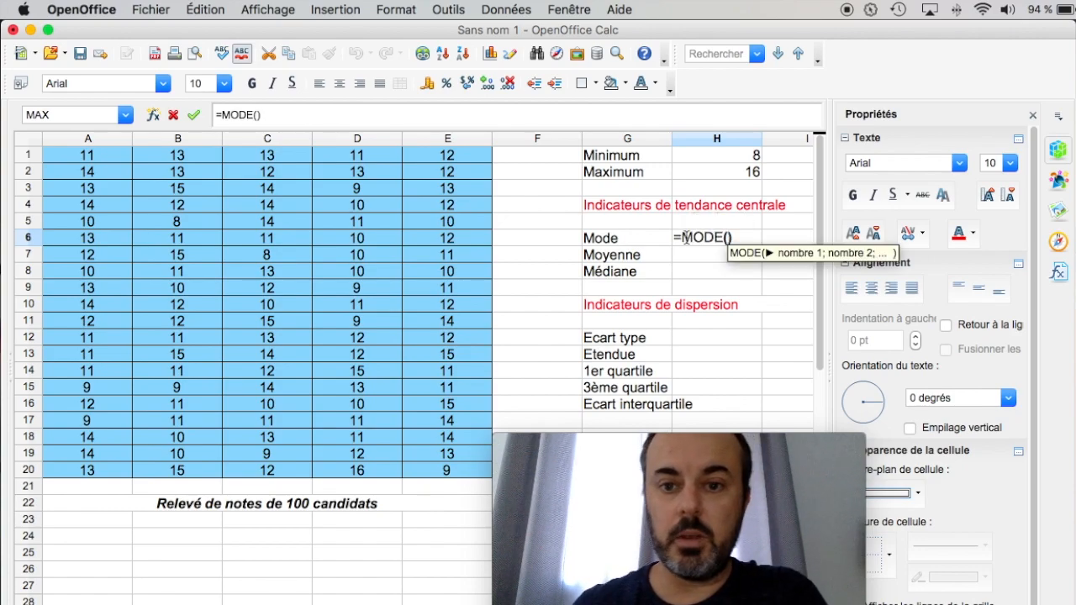
left_click_drag(96, 150, 439, 476)
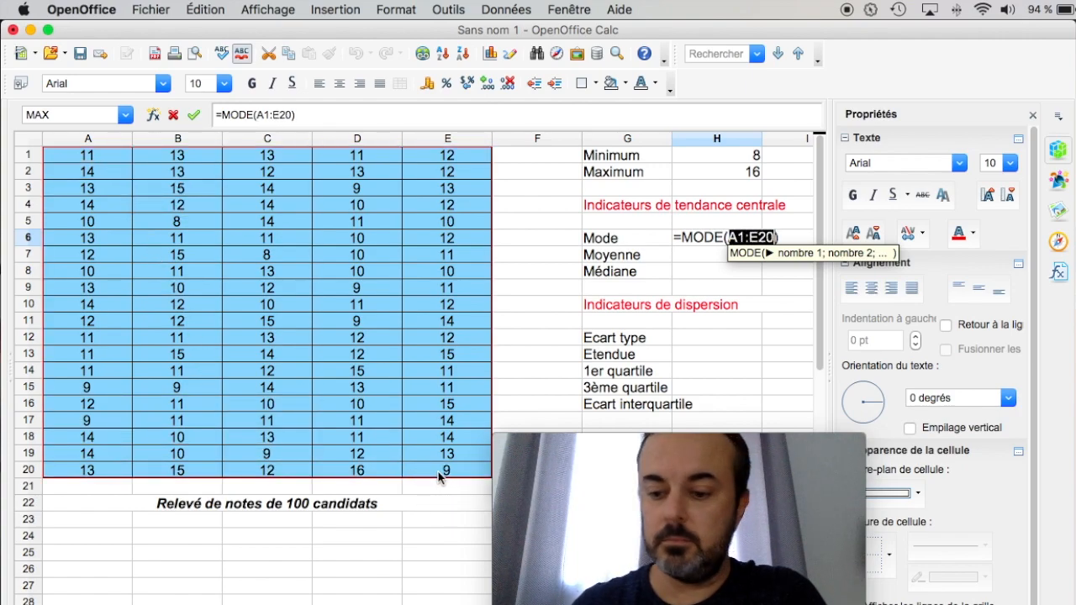
key("Return")
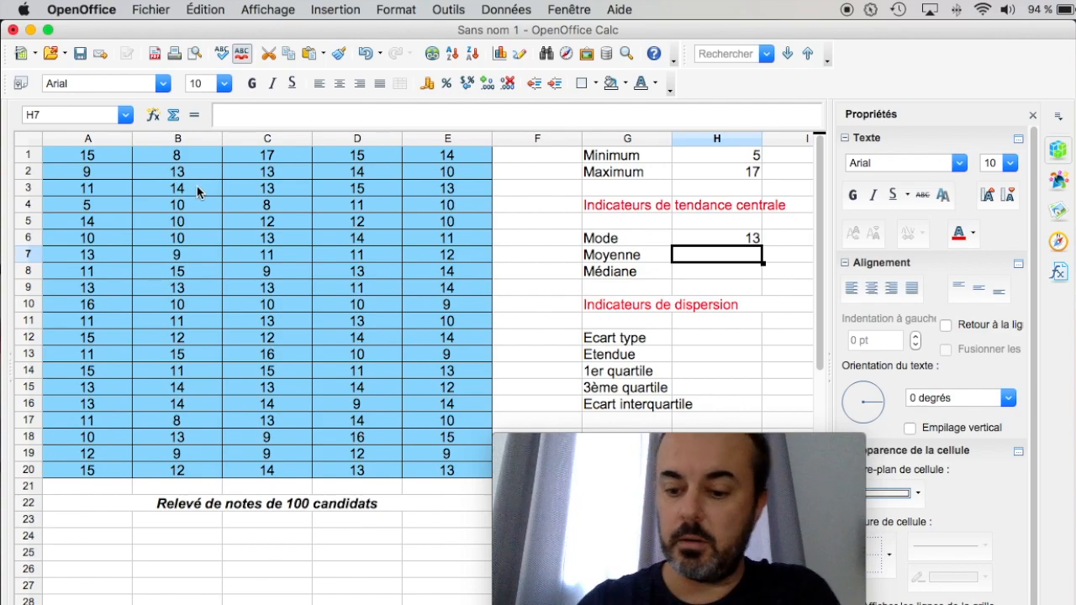
Step: Calculate the average grade in cell H7 with the formula =MOYENNE(A1:E20)
type("=")
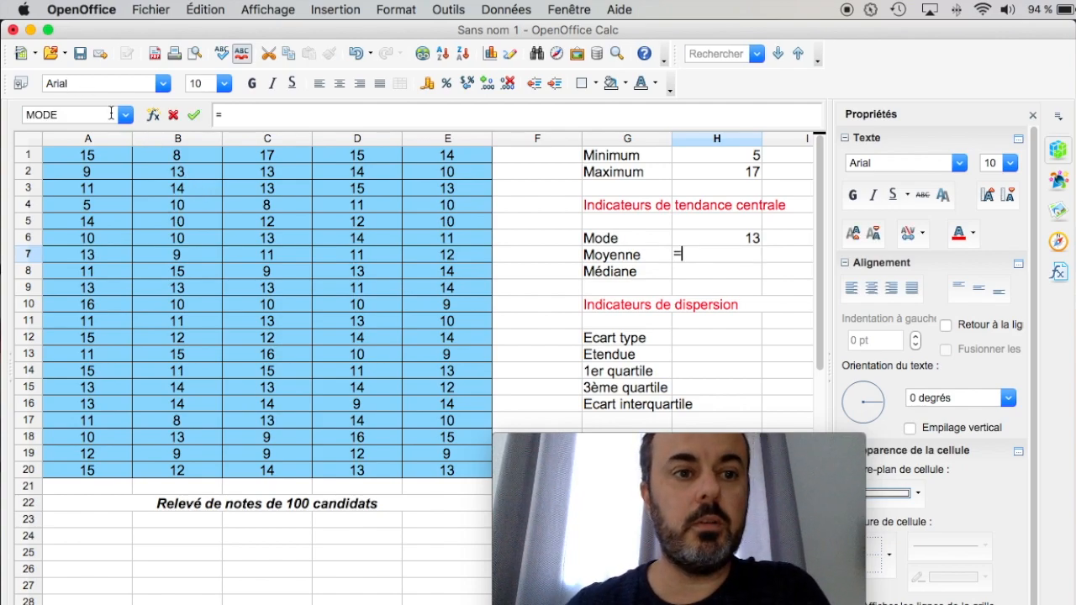
left_click(127, 118)
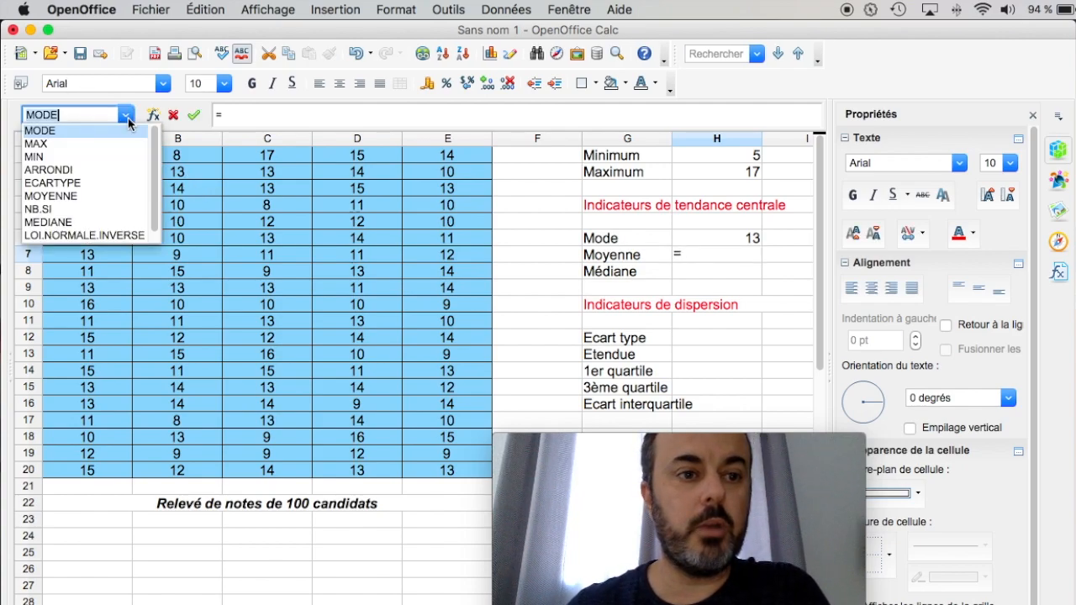
left_click(76, 199)
left_click_drag(86, 156, 430, 465)
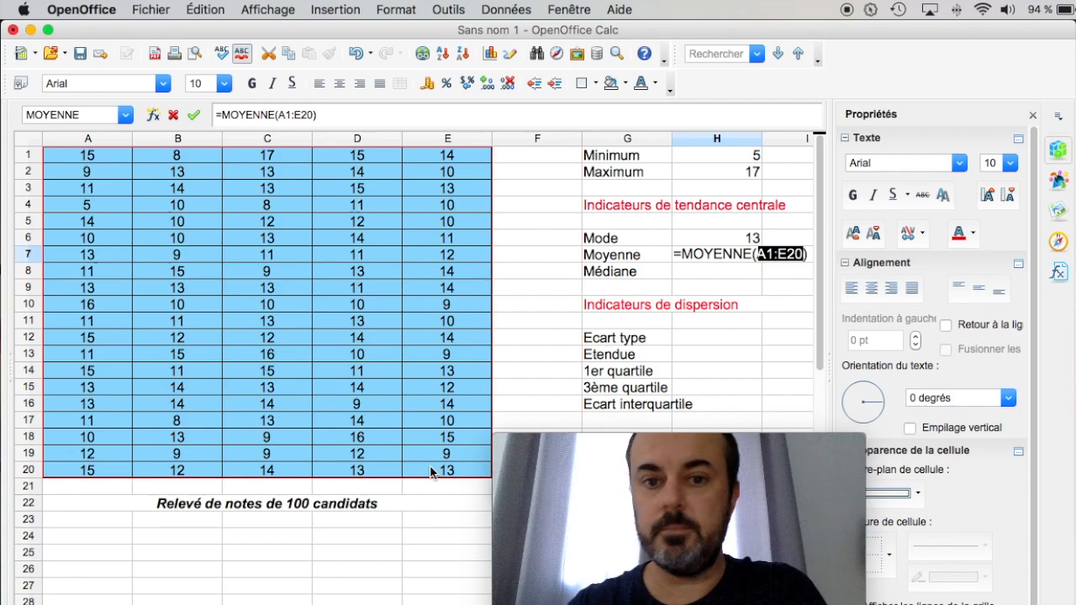
key("Return")
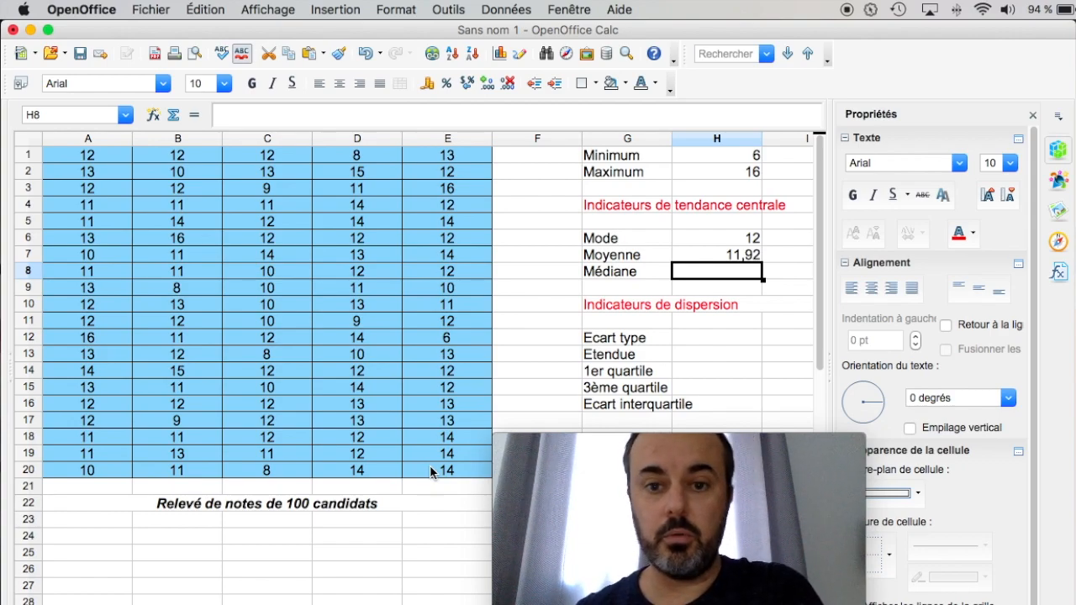
Step: Calculate the median grade in cell H8 using the MEDIANE function over the range A1:E20
double_click(706, 275)
type("=")
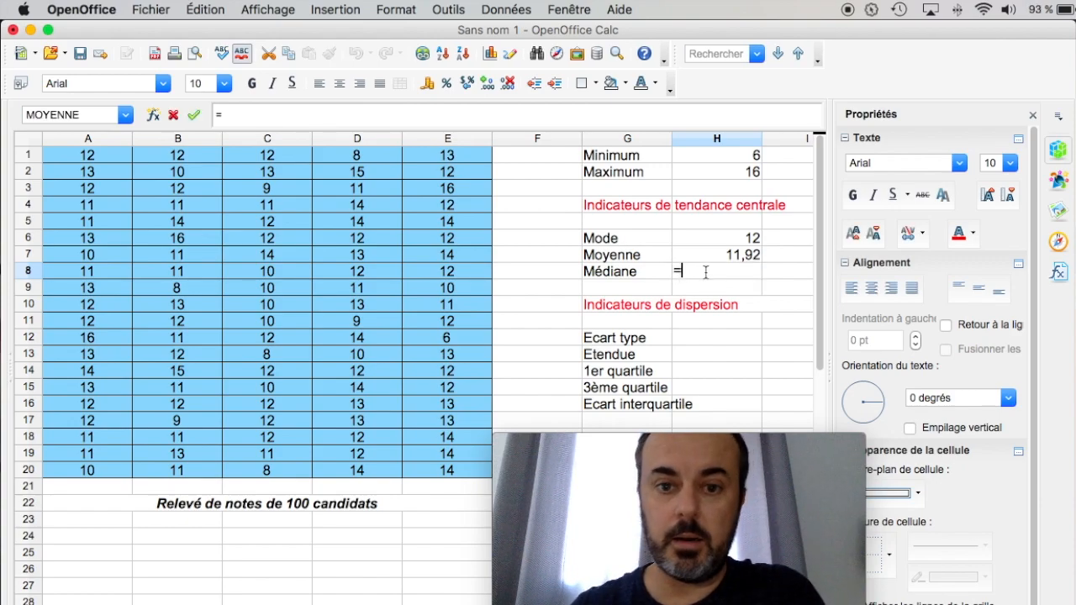
left_click(124, 116)
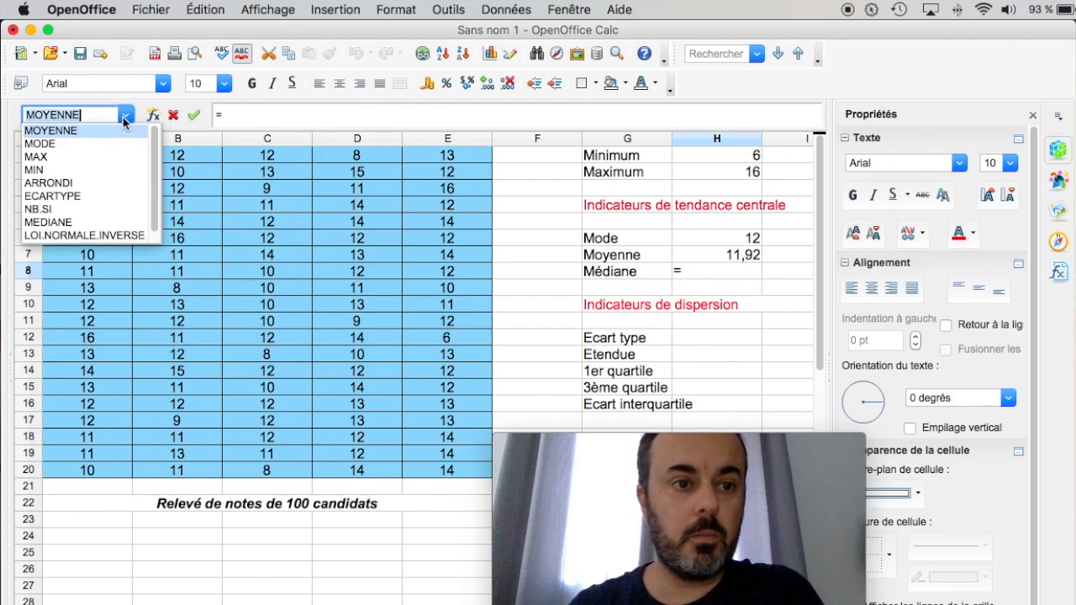
left_click(50, 222)
left_click_drag(72, 159, 450, 474)
key("Return")
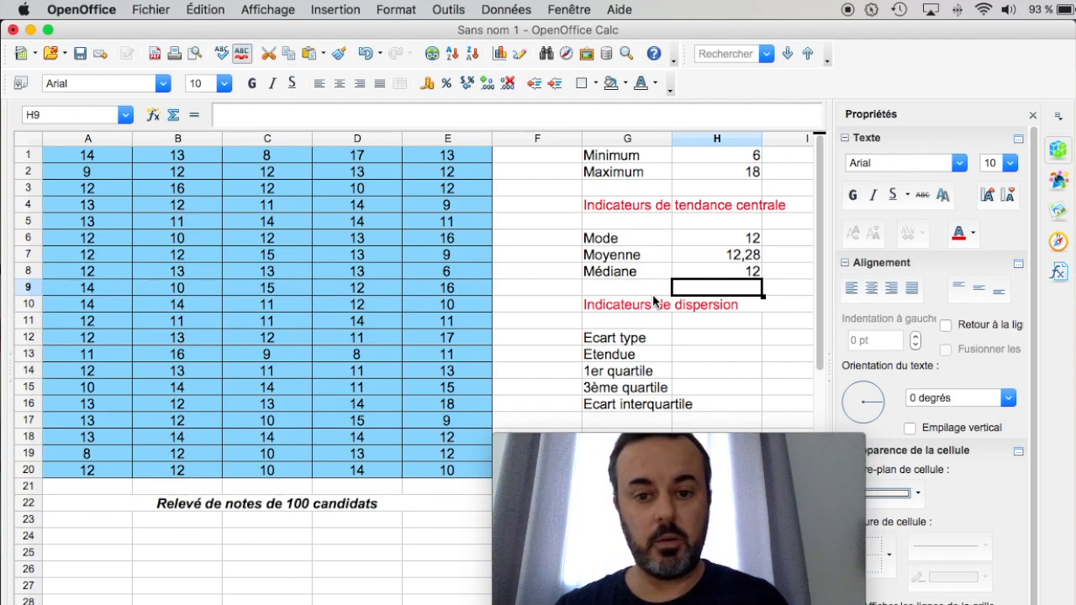
Step: Calculate the standard deviation in cell H12 using the ECARTYPE function over the grade table A1:E20
left_click(686, 338)
double_click(687, 338)
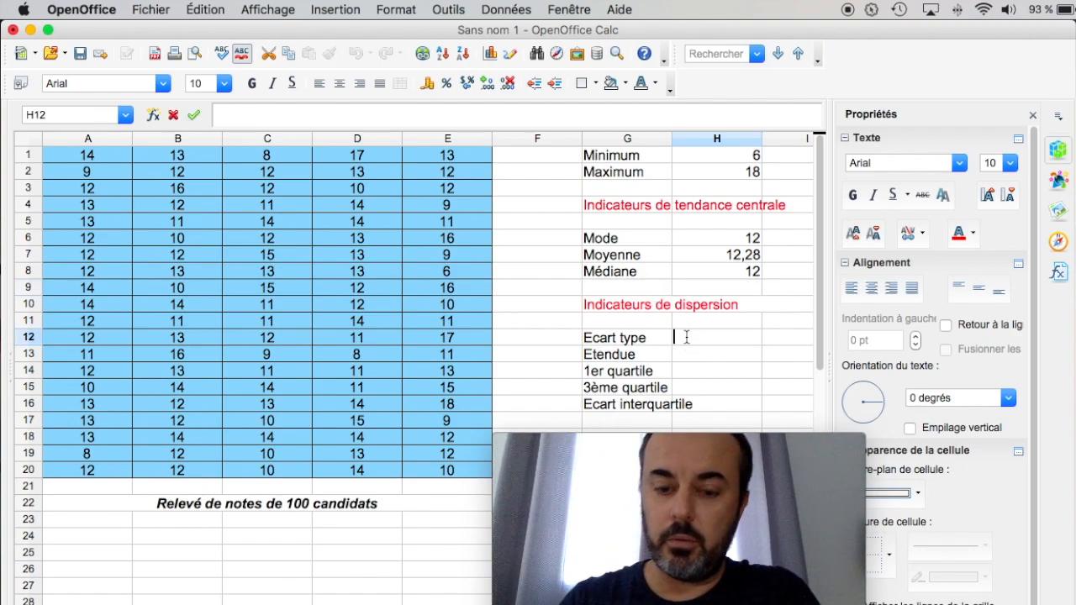
type("=")
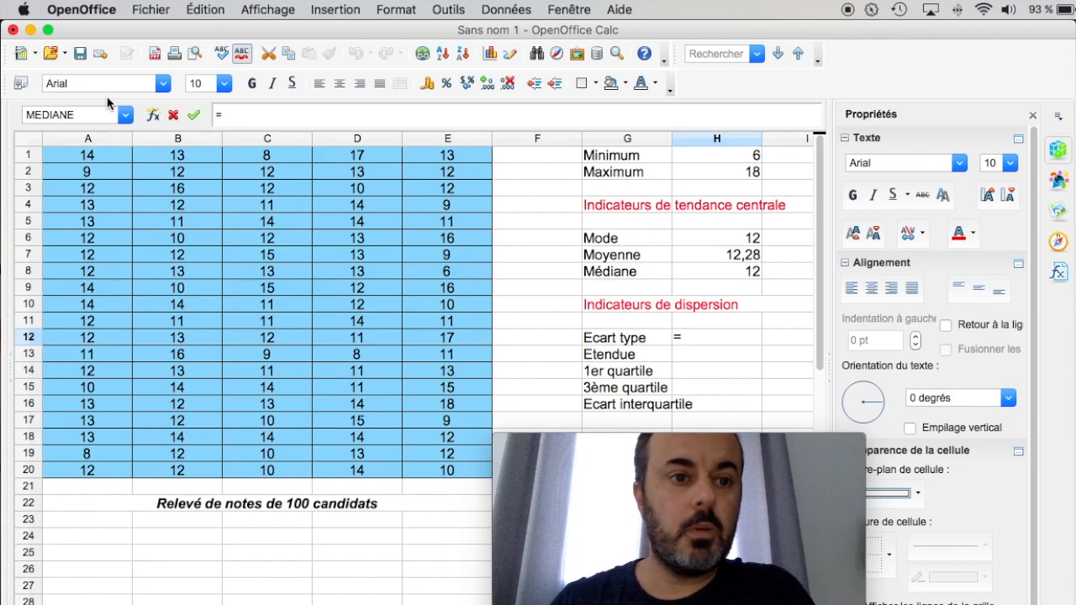
left_click(125, 115)
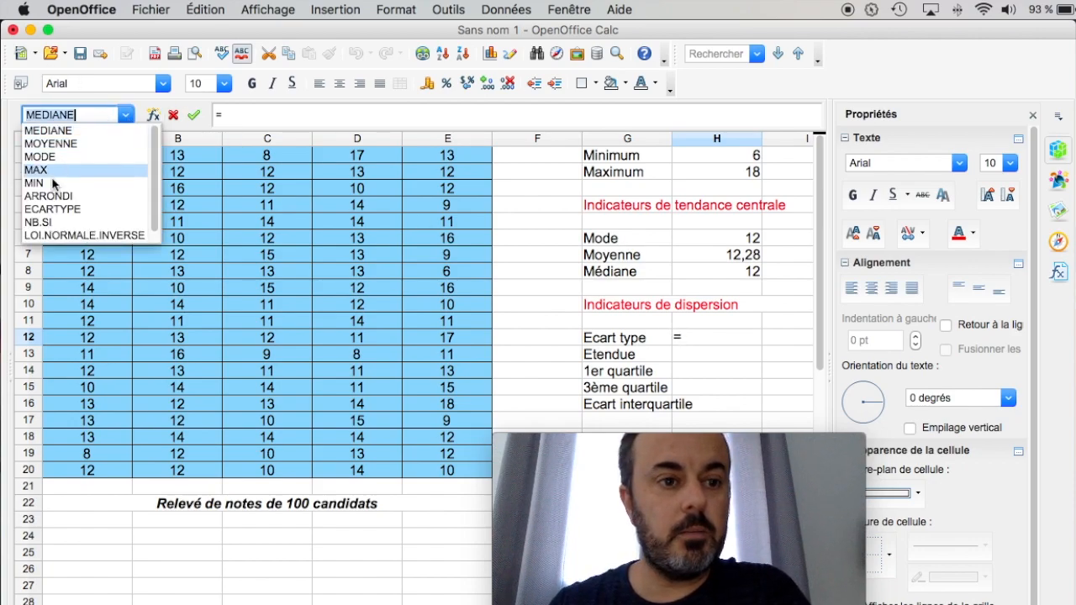
left_click(59, 208)
left_click_drag(67, 162, 438, 470)
key("Return")
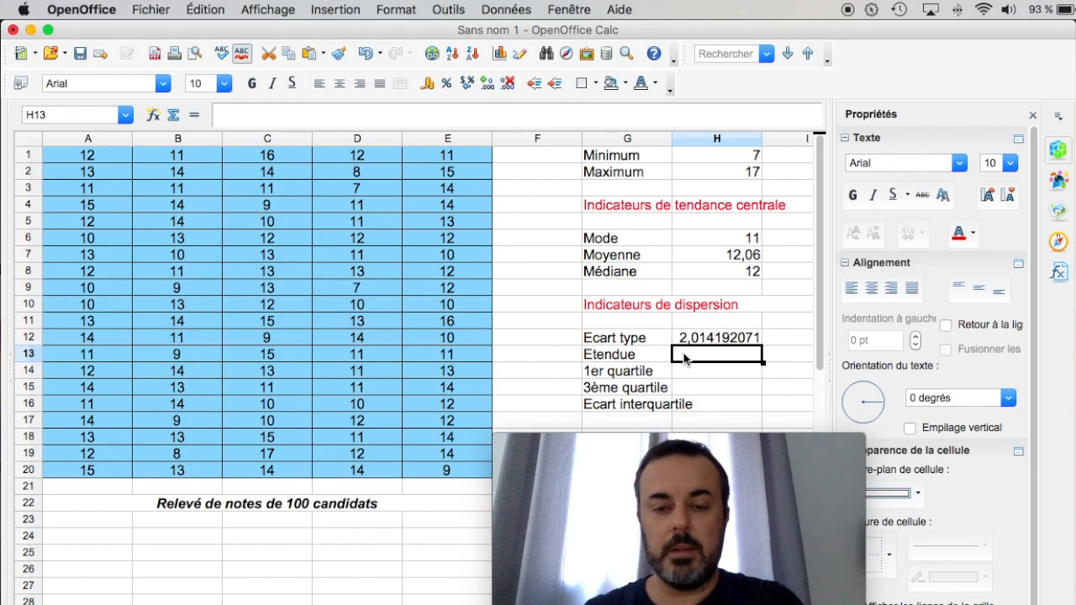
Step: Calculate the range of the grades in cell H13 with the formula =H2-H1
type("=")
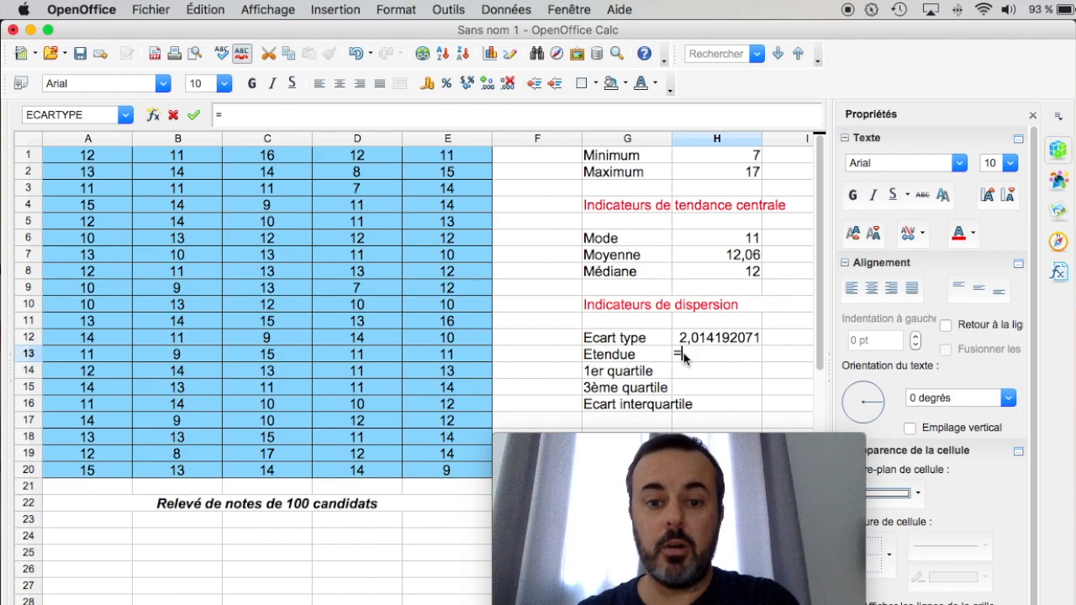
type("-")
left_click(739, 156)
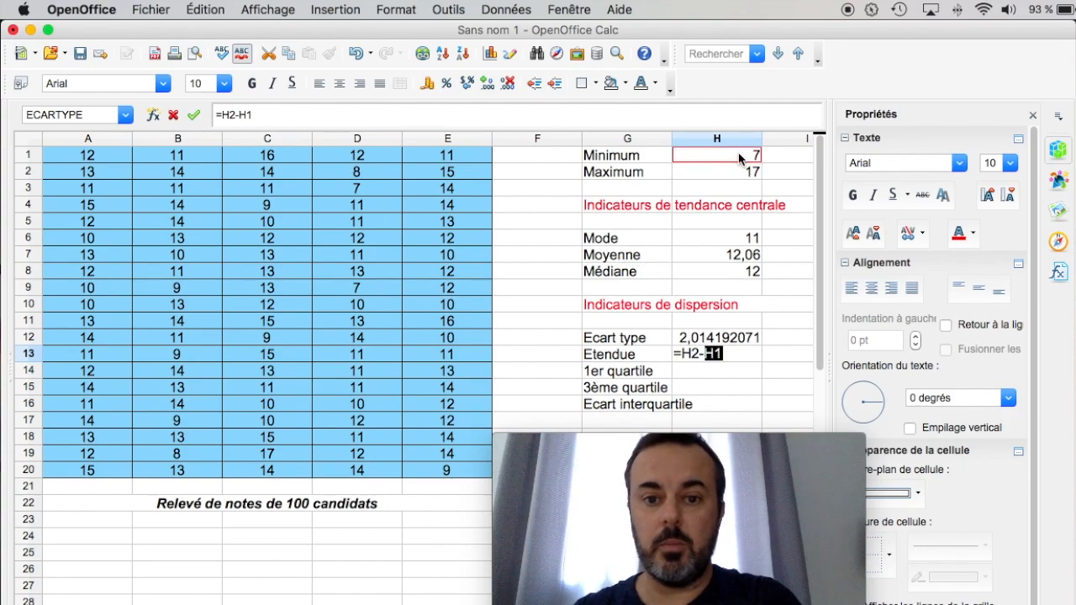
key("Return")
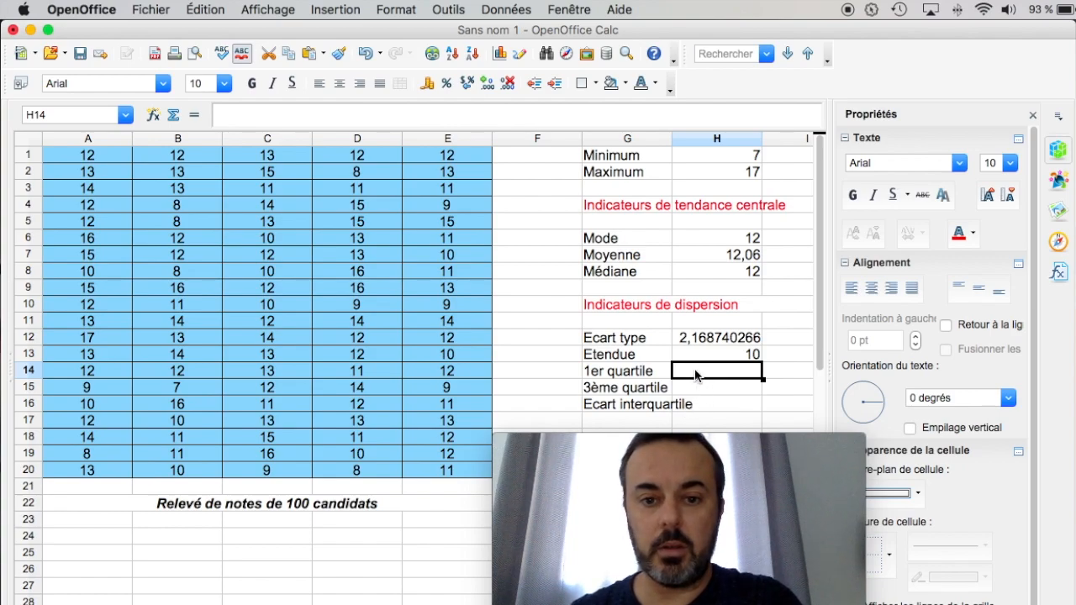
Step: Start a formula in cell H14 for the first quartile and insert the QUARTILE function from the full function list
type("=")
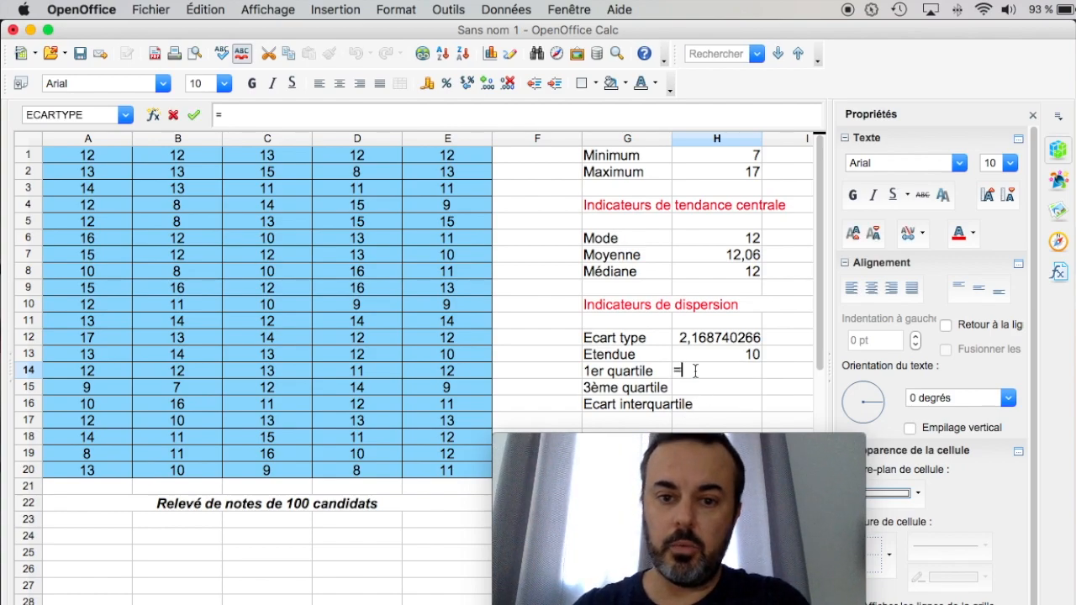
left_click(126, 117)
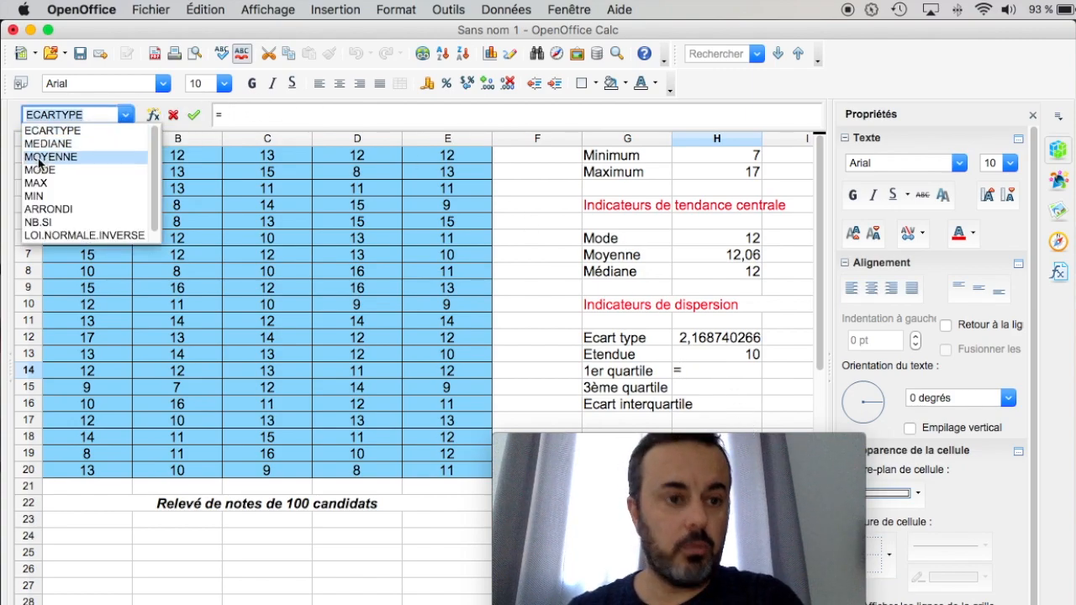
left_click(153, 115)
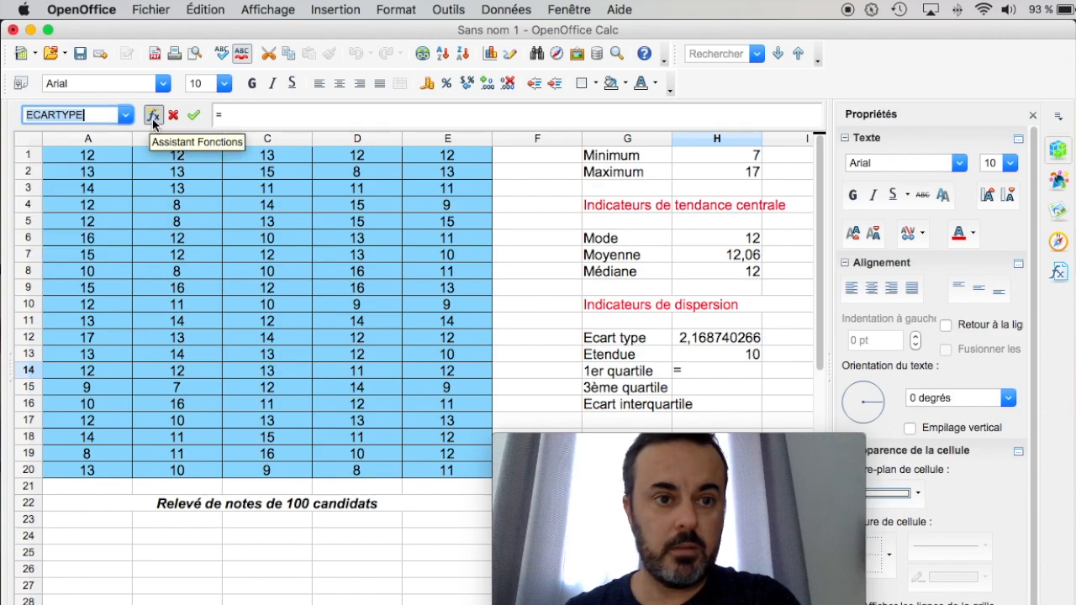
left_click(154, 118)
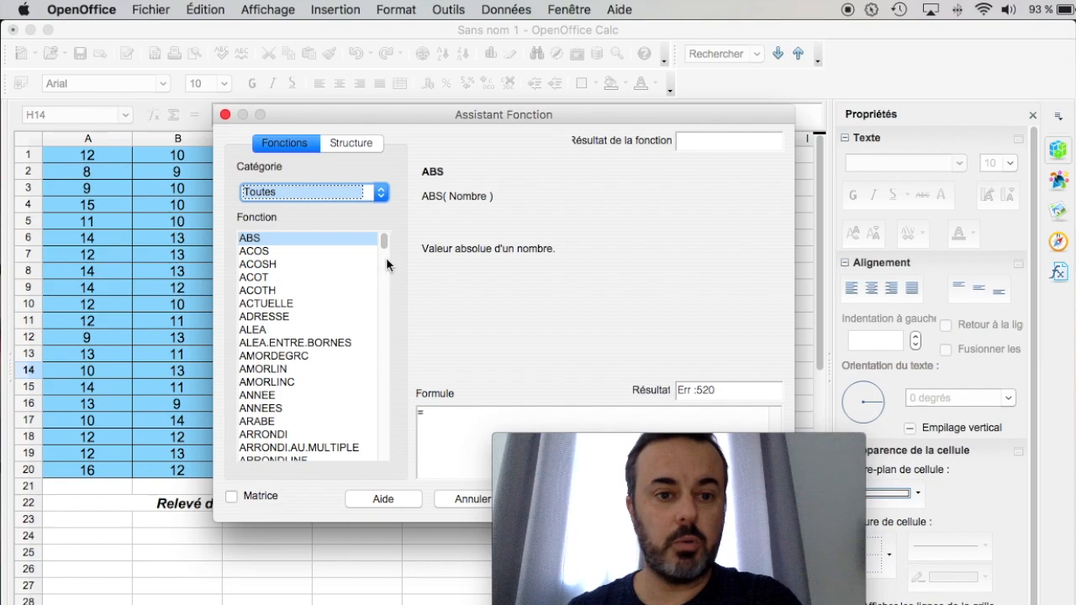
left_click_drag(385, 244, 376, 412)
left_click(269, 278)
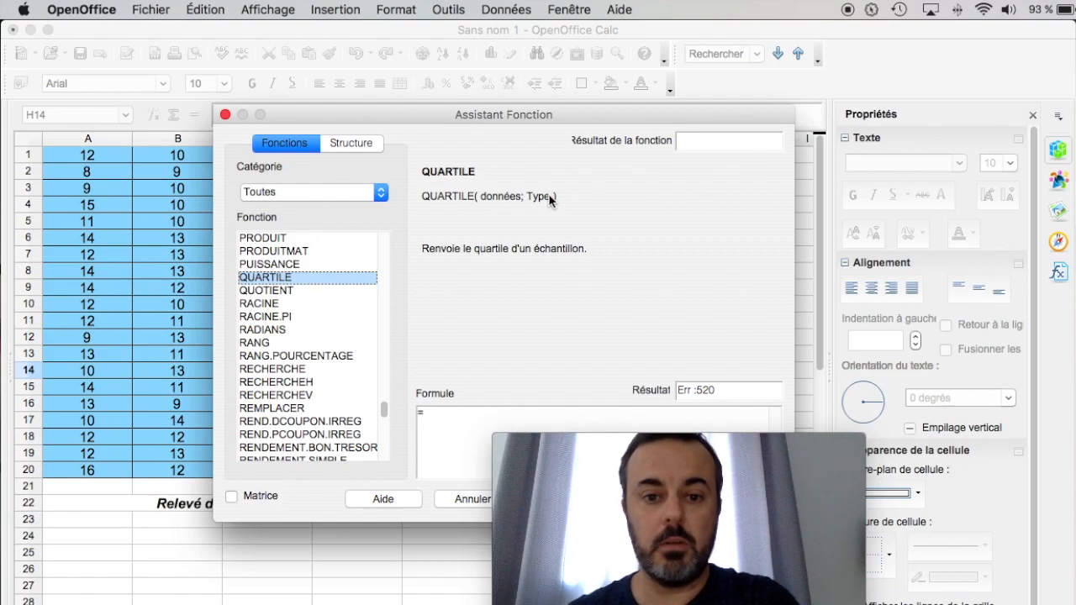
double_click(275, 282)
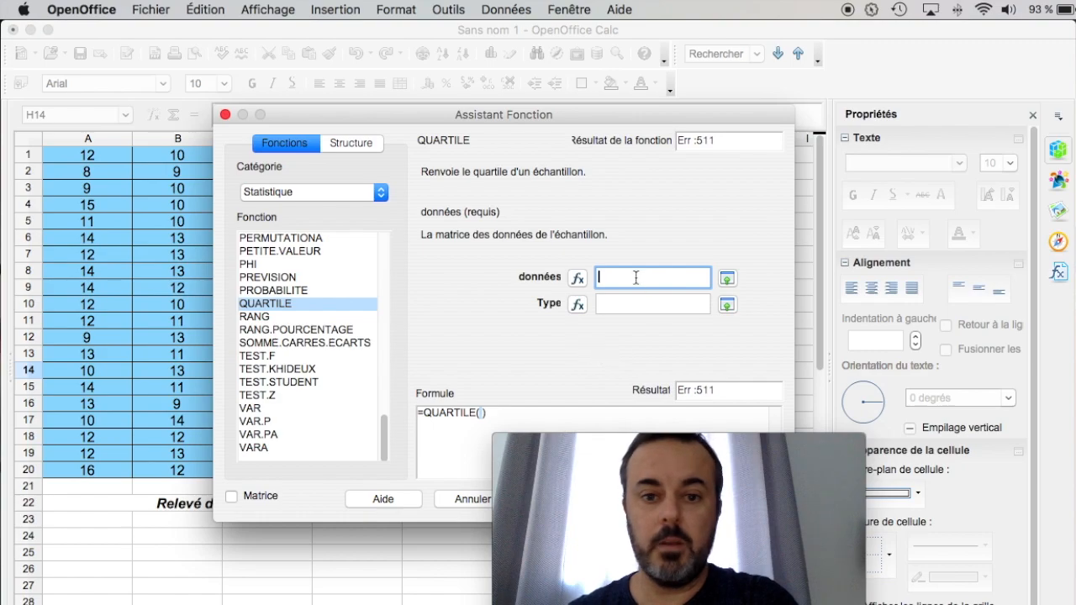
Step: Complete the first quartile formula with the grade table A1:E20 as data and 1 as the quartile type
left_click_drag(86, 160, 443, 470)
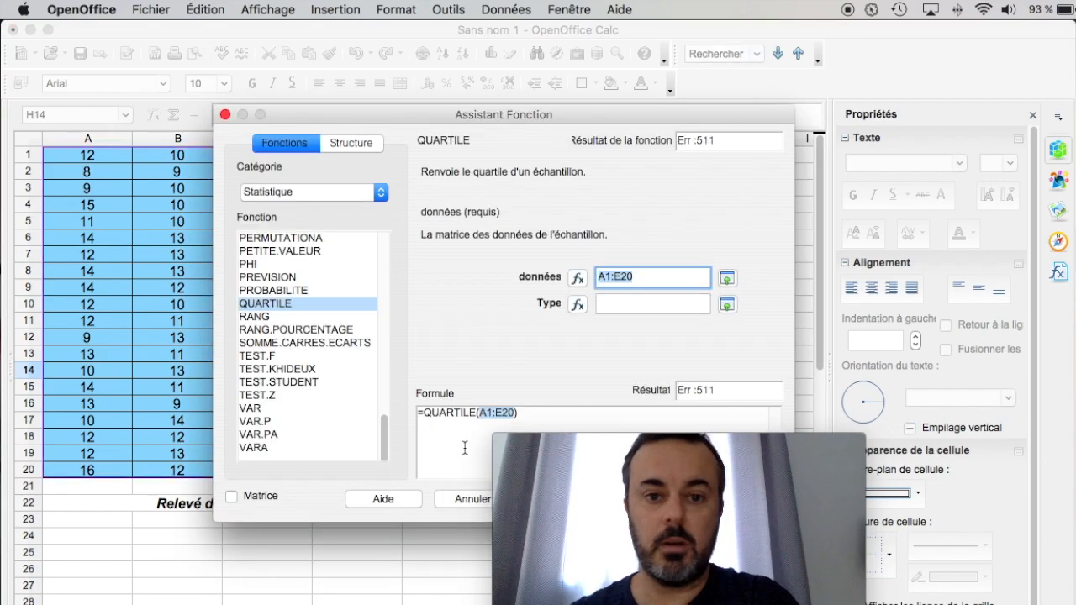
left_click(623, 306)
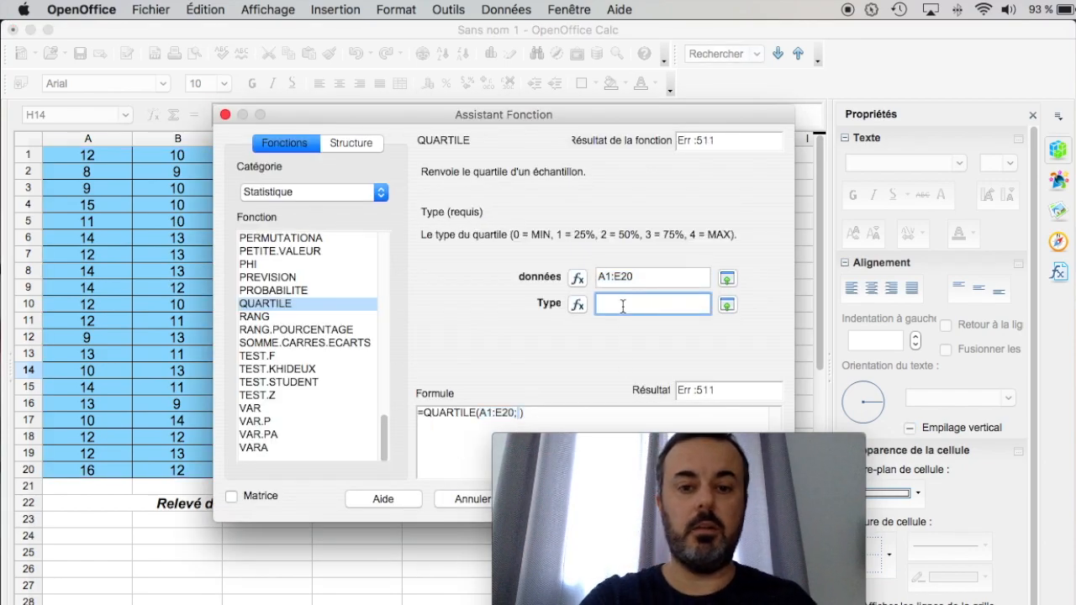
type("1")
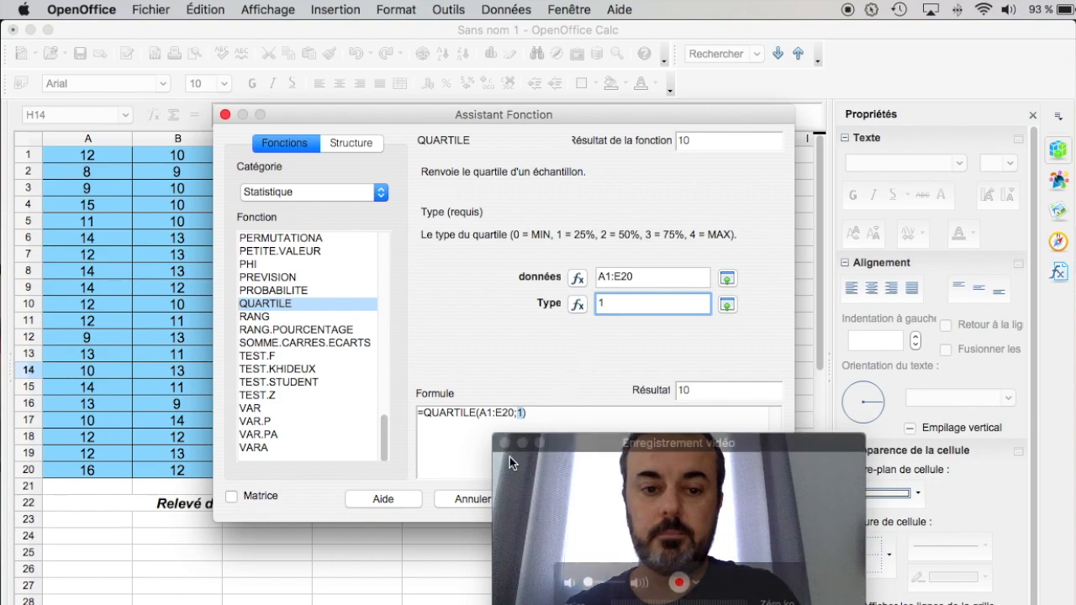
left_click_drag(518, 112, 259, 27)
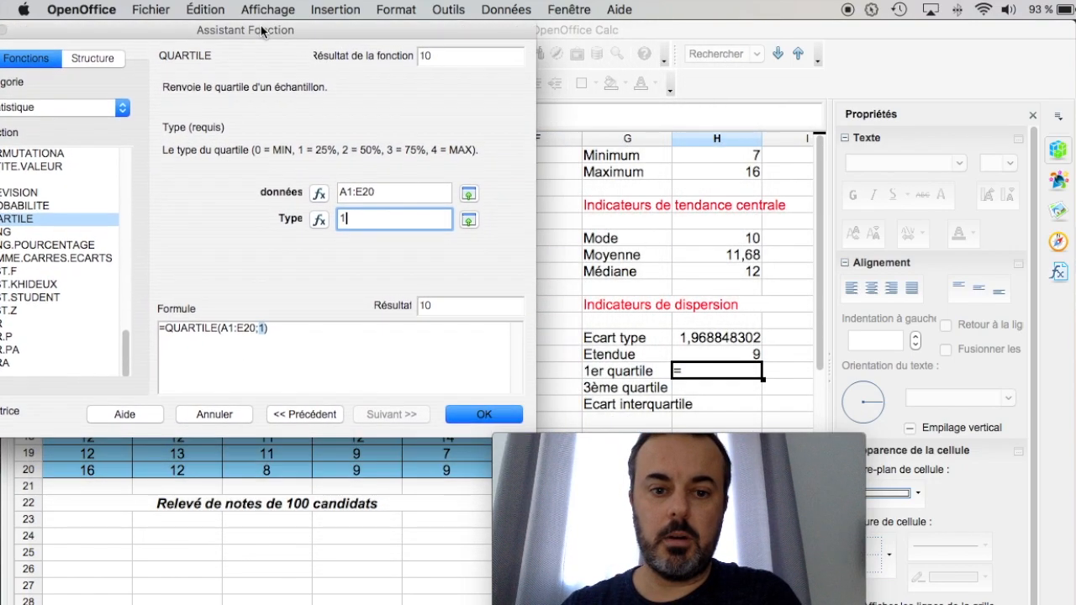
left_click(484, 417)
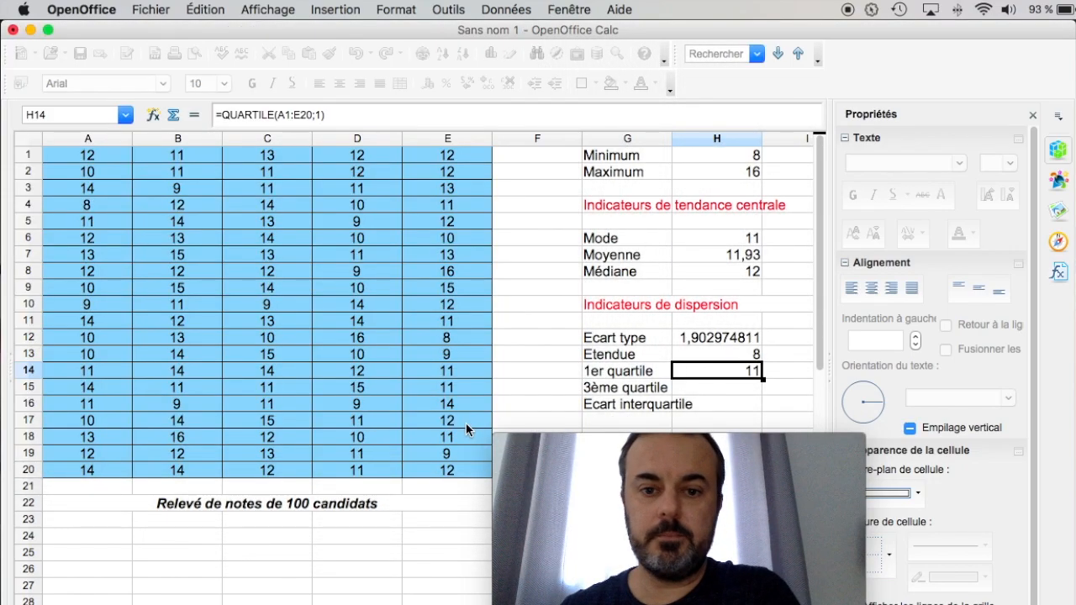
Step: Calculate the third quartile of the grades in cell H15 with the formula =QUARTILE(A1:E20;3)
left_click(690, 393)
double_click(689, 393)
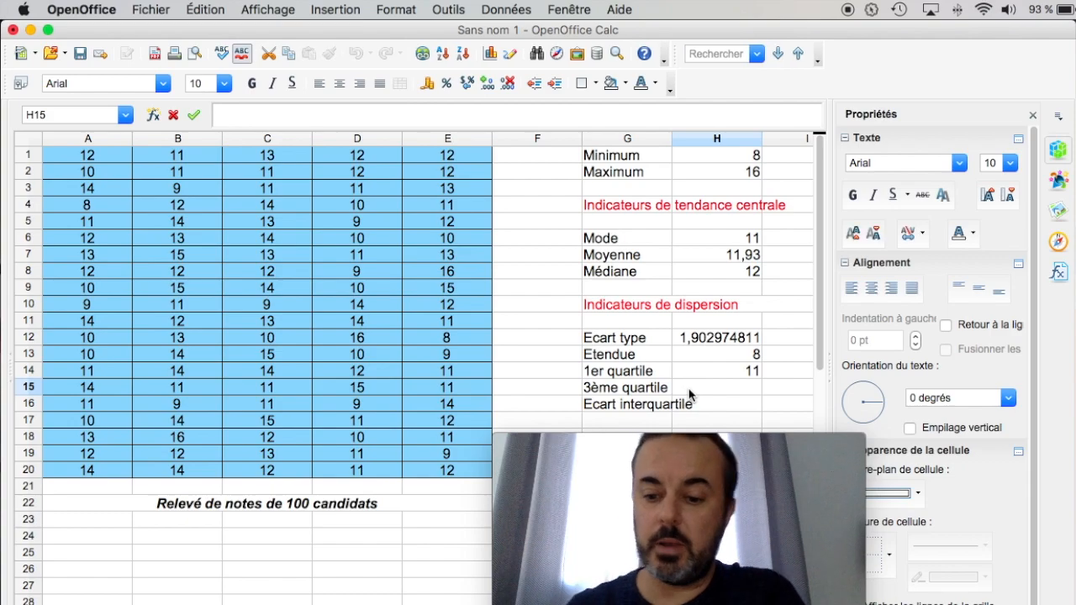
type("=")
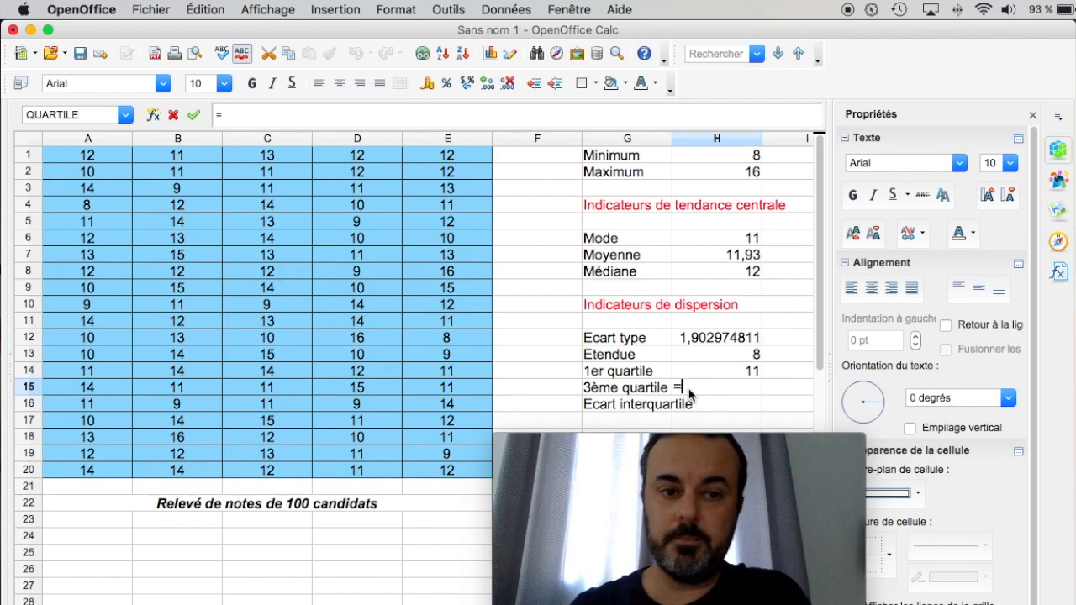
left_click(126, 115)
left_click(64, 130)
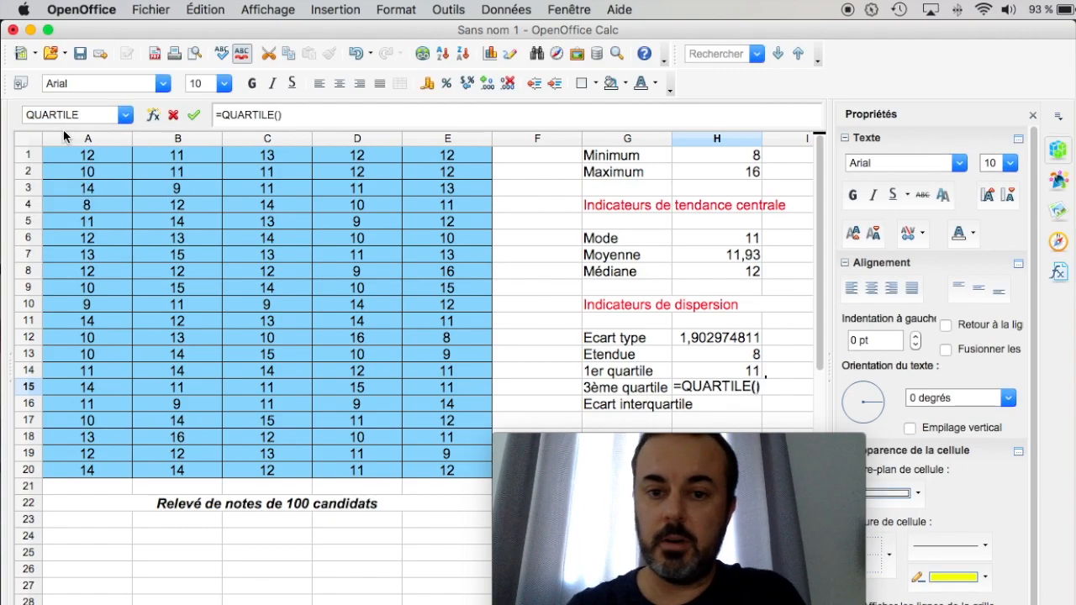
left_click_drag(88, 155, 431, 473)
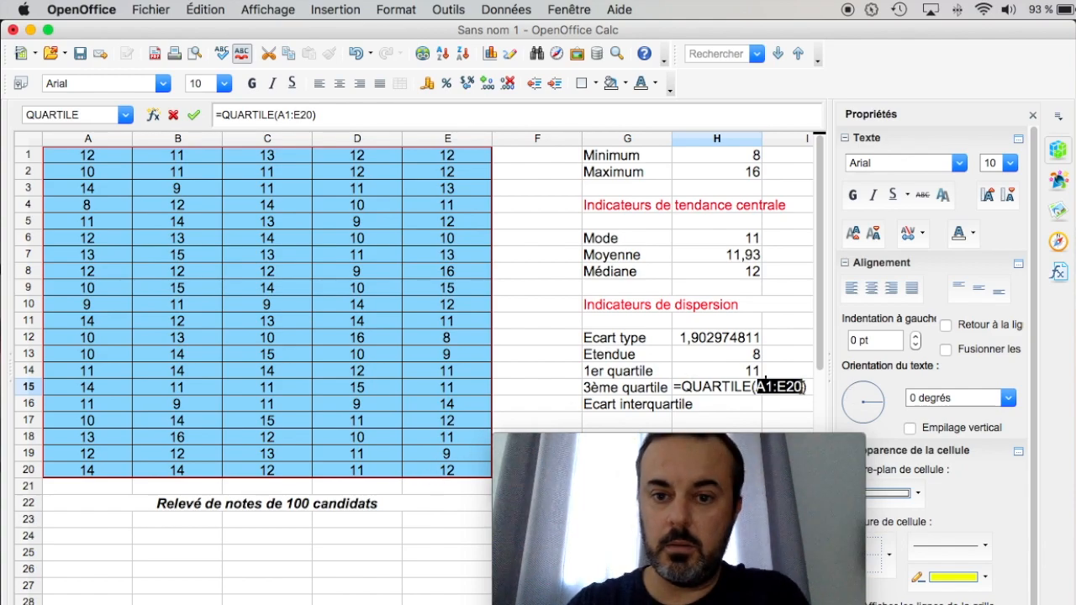
type(";")
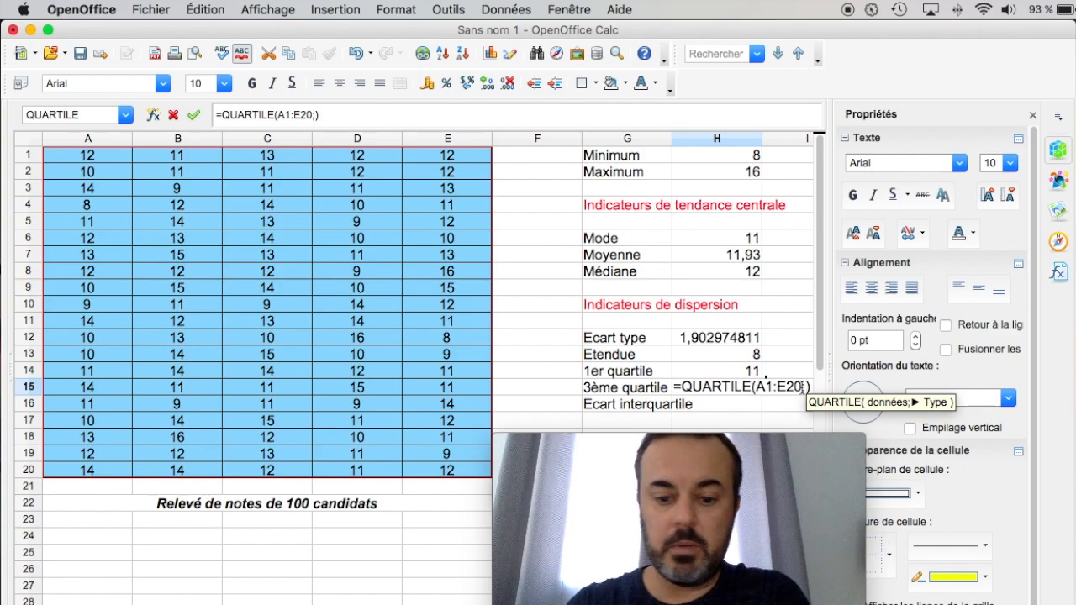
type("3")
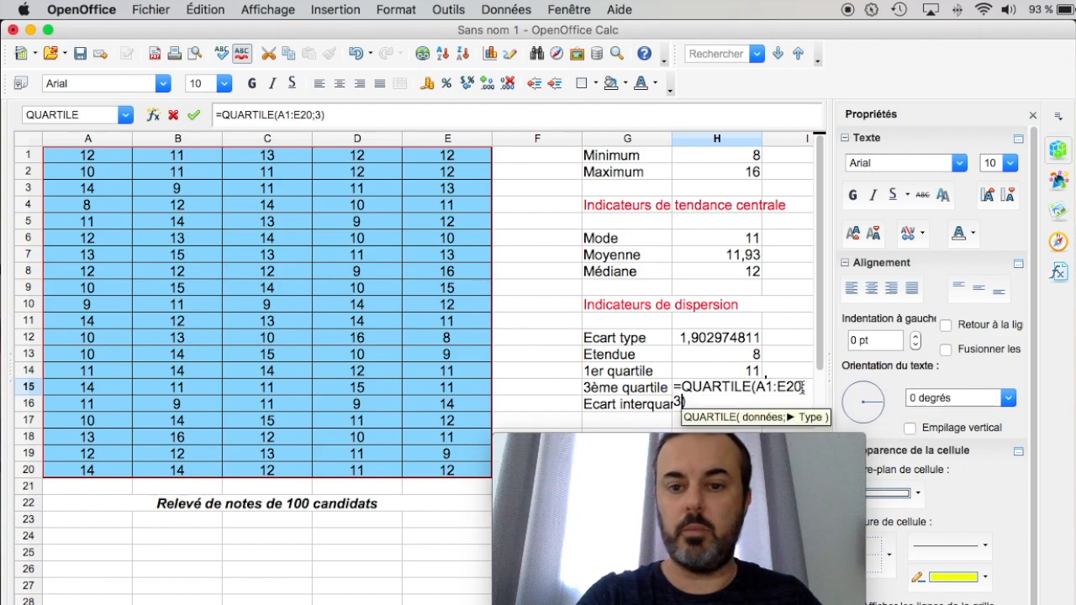
key("Return")
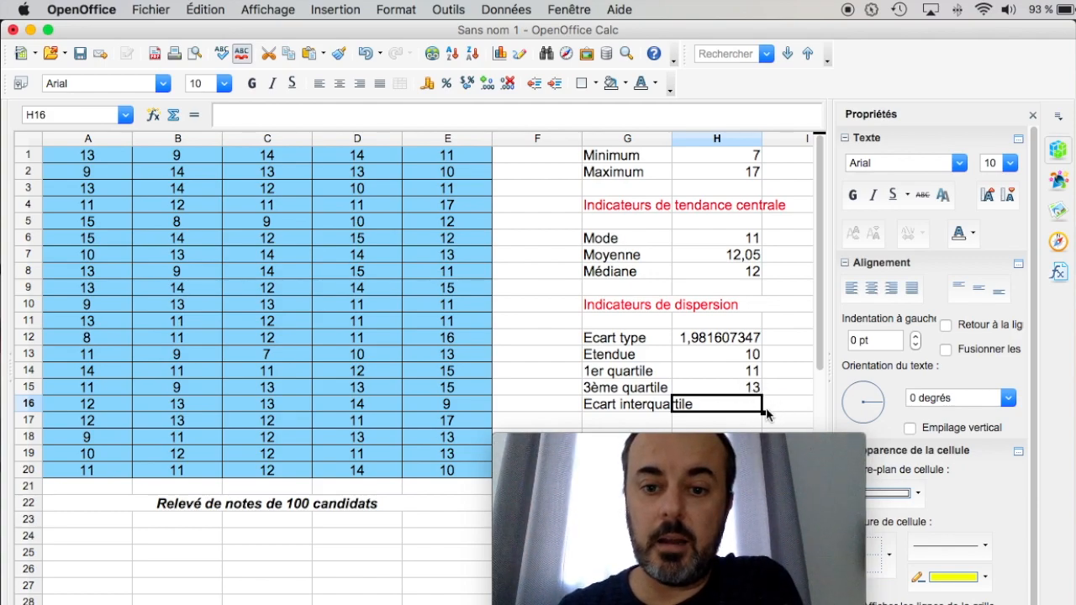
Step: Calculate the interquartile range in cell H17, just below its label's row, with the formula =H15-H14
left_click(737, 423)
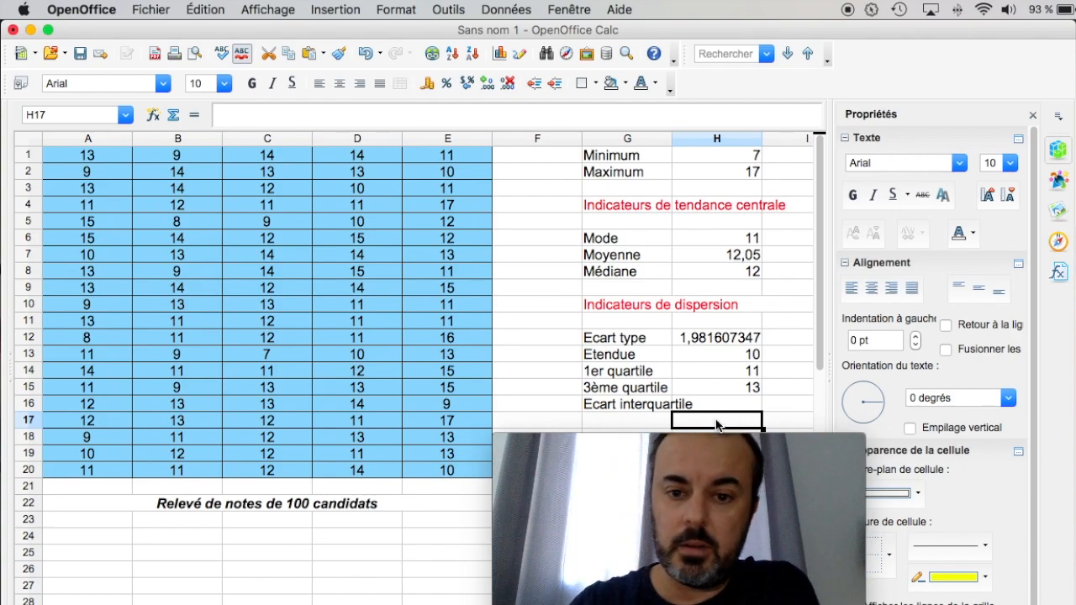
type("=")
left_click(746, 386)
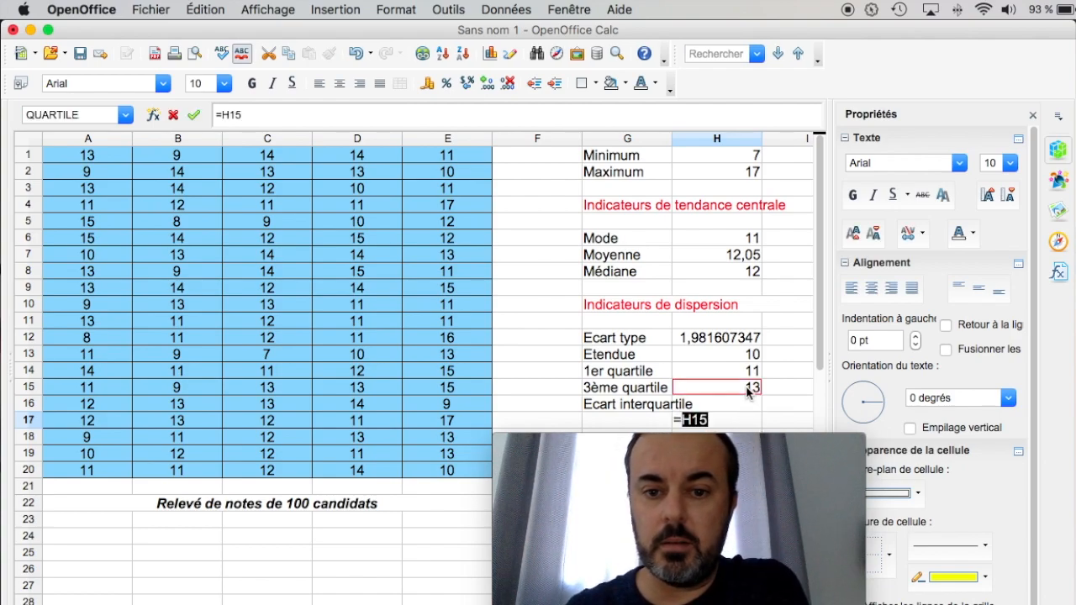
type("-")
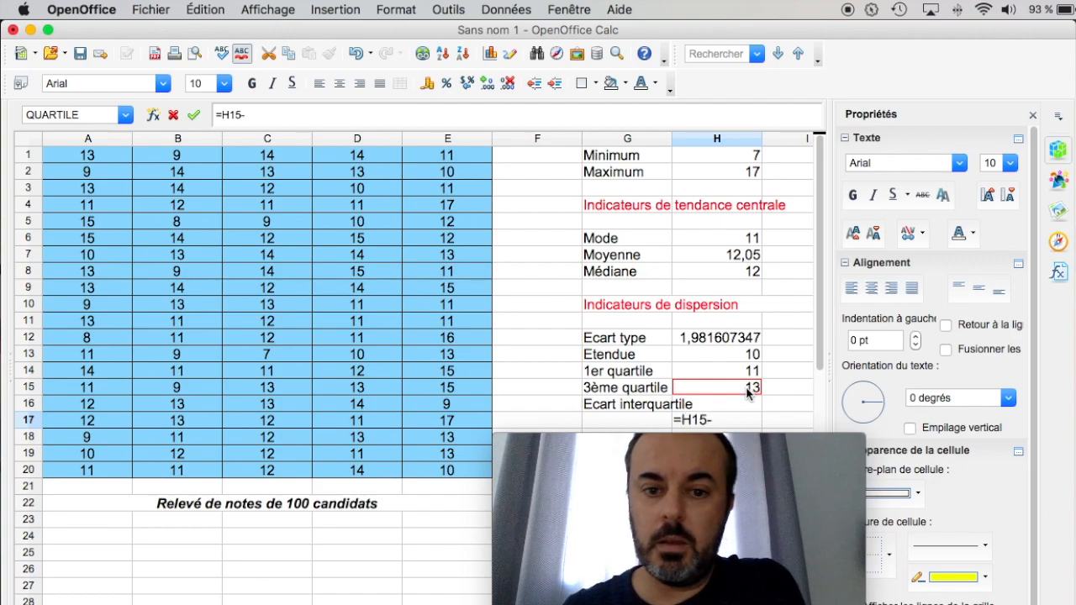
left_click(750, 372)
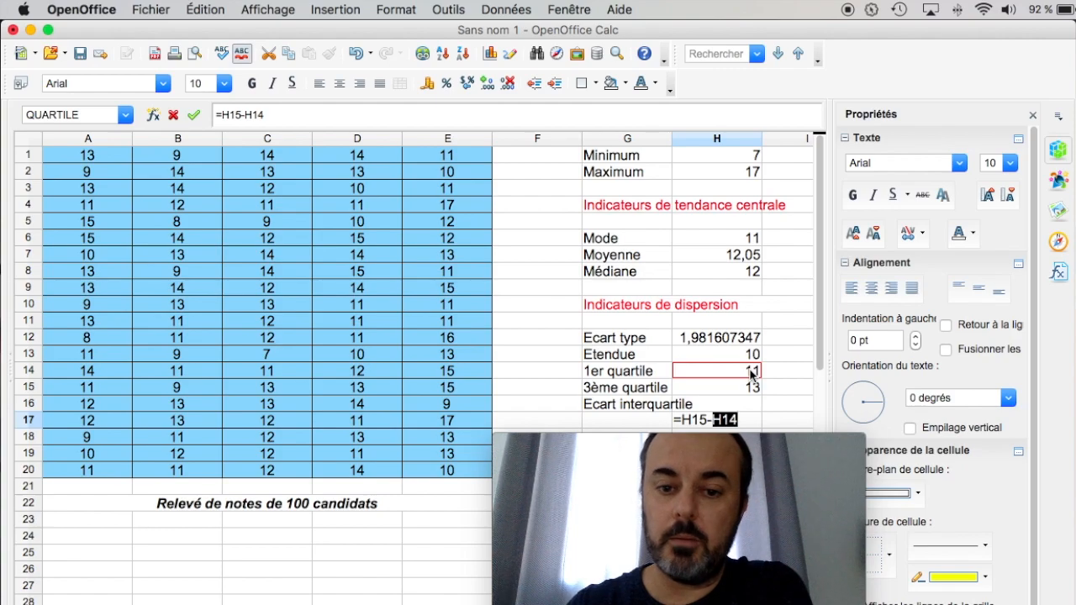
key("Return")
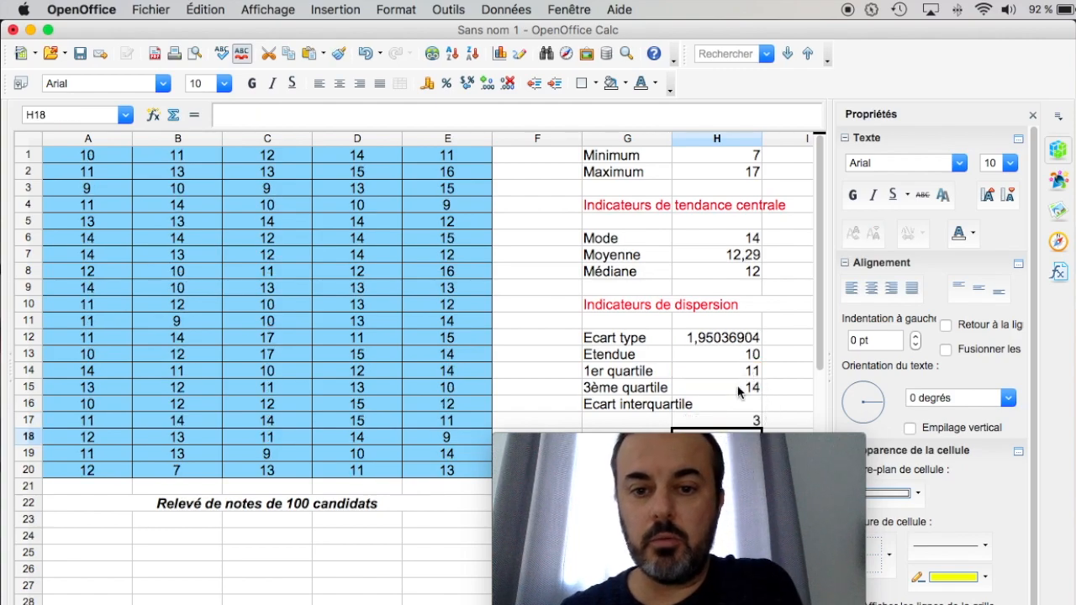